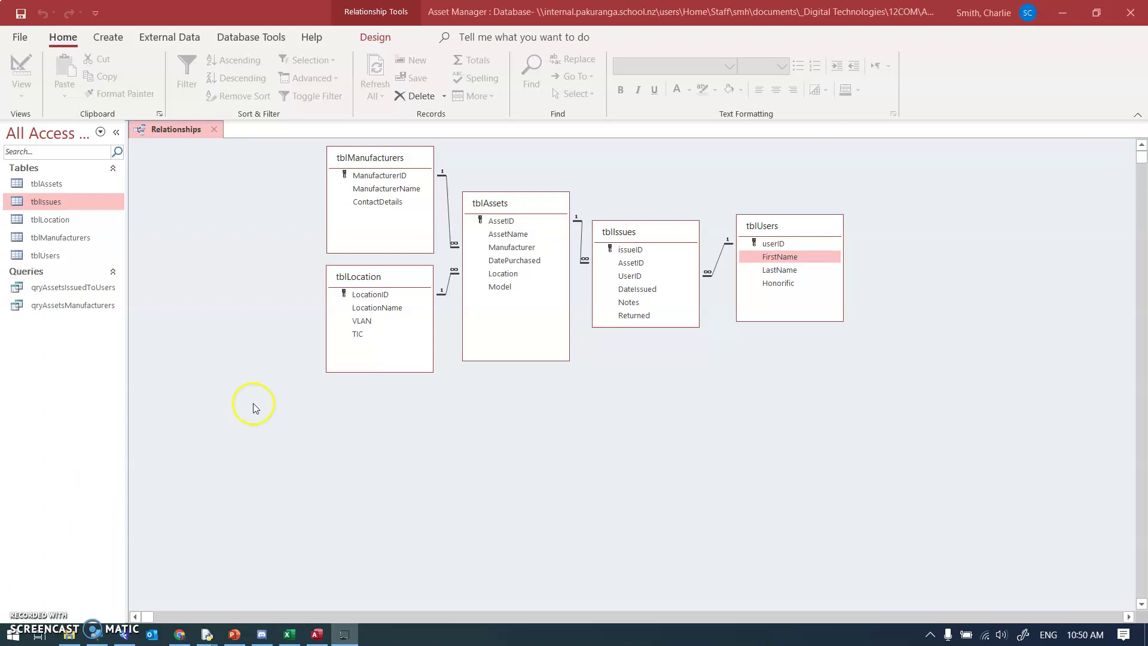
Examine the Manufacturer link between tblAssets and tblManufacturers in the relationships diagram and in both tables' records.
{"action": "left_click", "coordinate": [522, 207]}
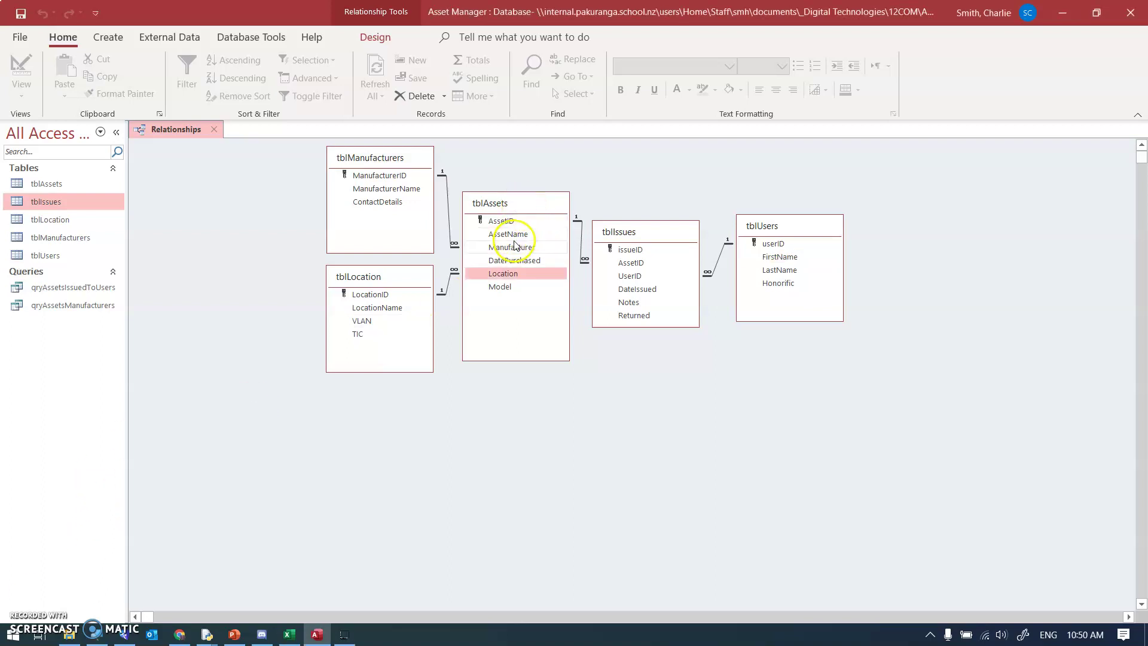
{"action": "left_click", "coordinate": [518, 237]}
{"action": "left_click", "coordinate": [518, 246]}
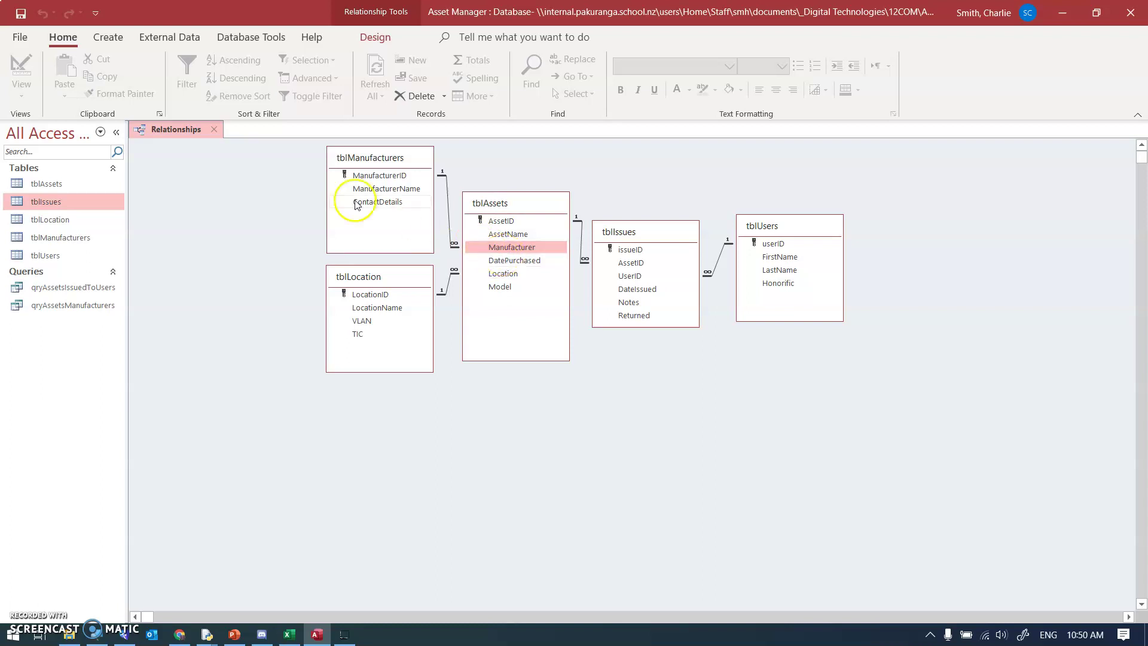
{"action": "double_click", "coordinate": [57, 183]}
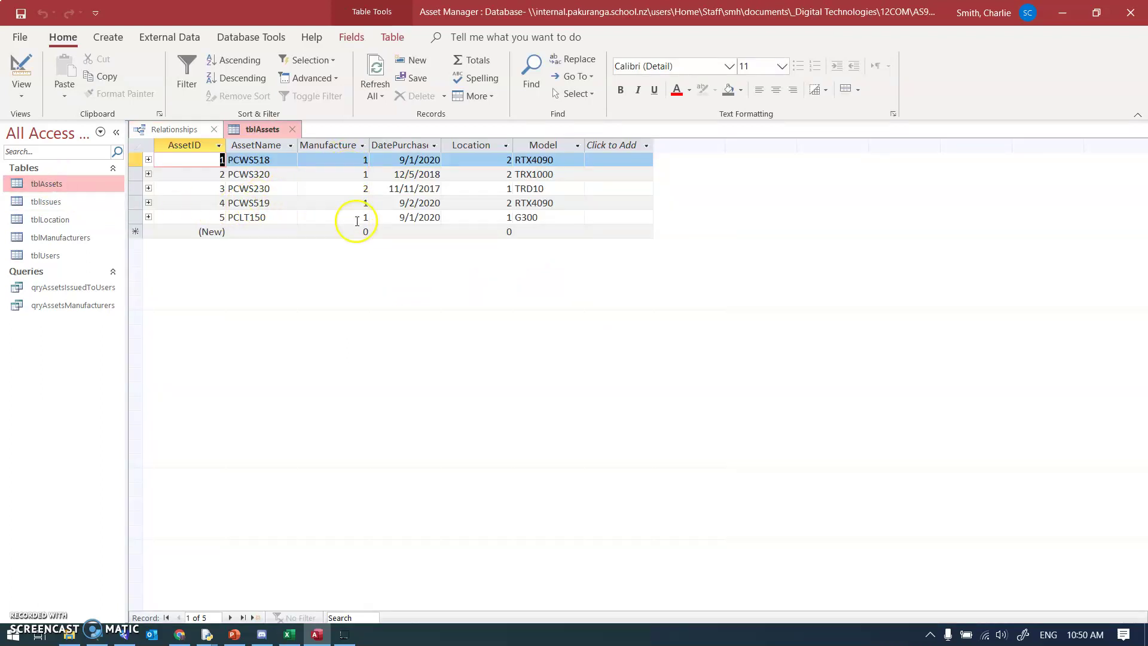
{"action": "double_click", "coordinate": [63, 239]}
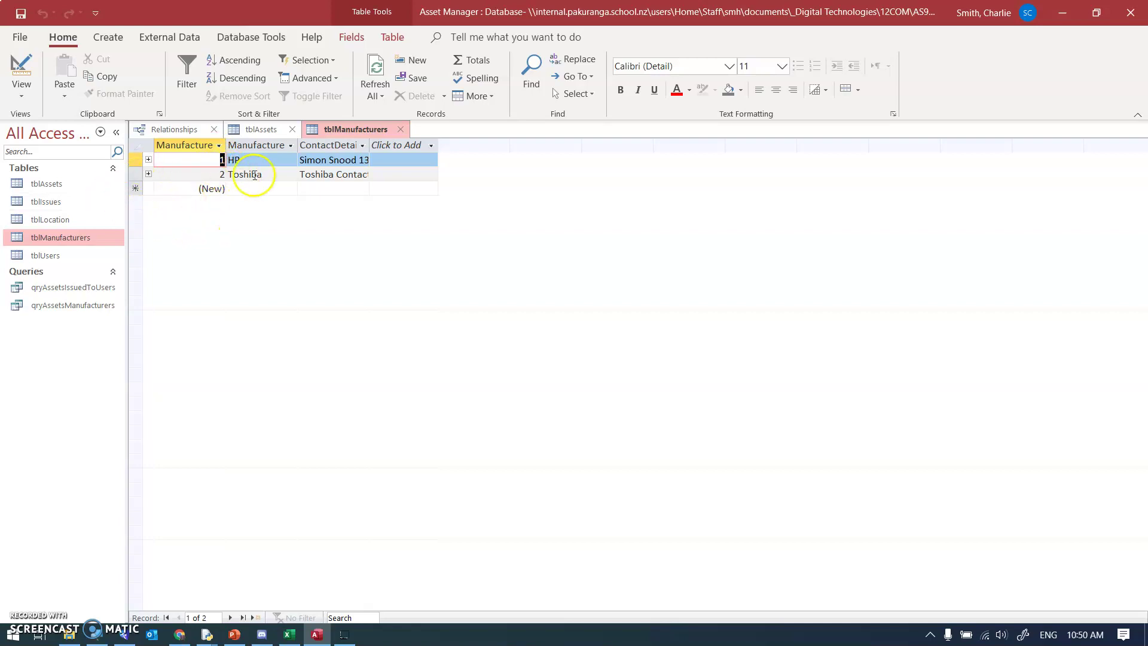
Review the fields of tblUsers and tblIssues in the relationships diagram, including Returned, DateIssued and Notes.
{"action": "left_click", "coordinate": [175, 130]}
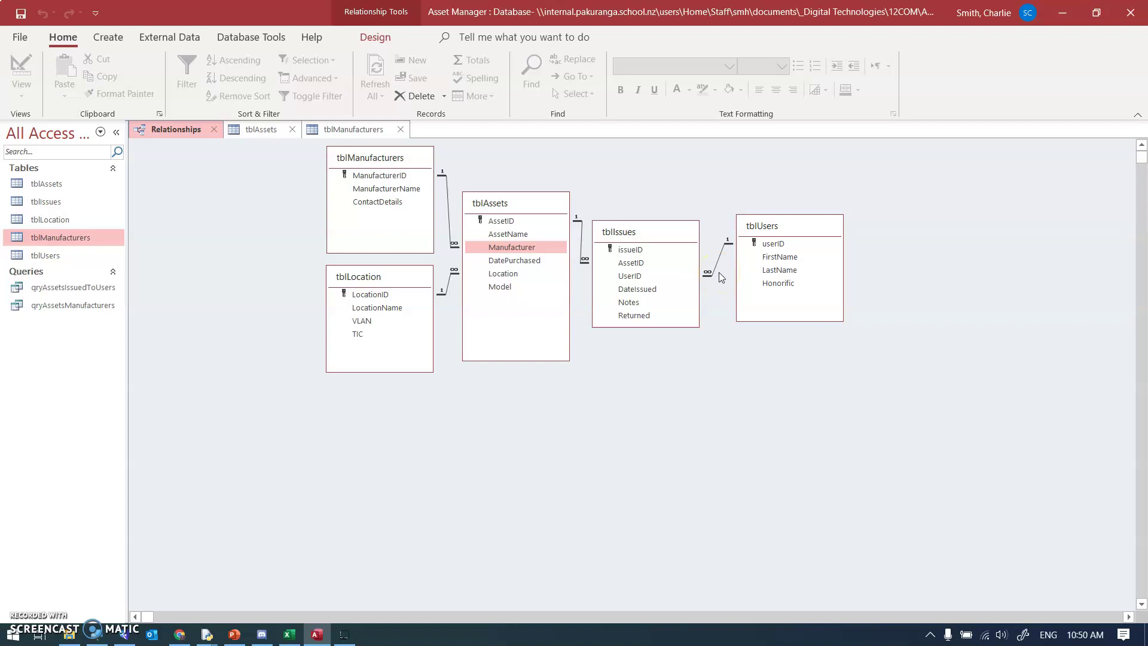
{"action": "left_click", "coordinate": [778, 227]}
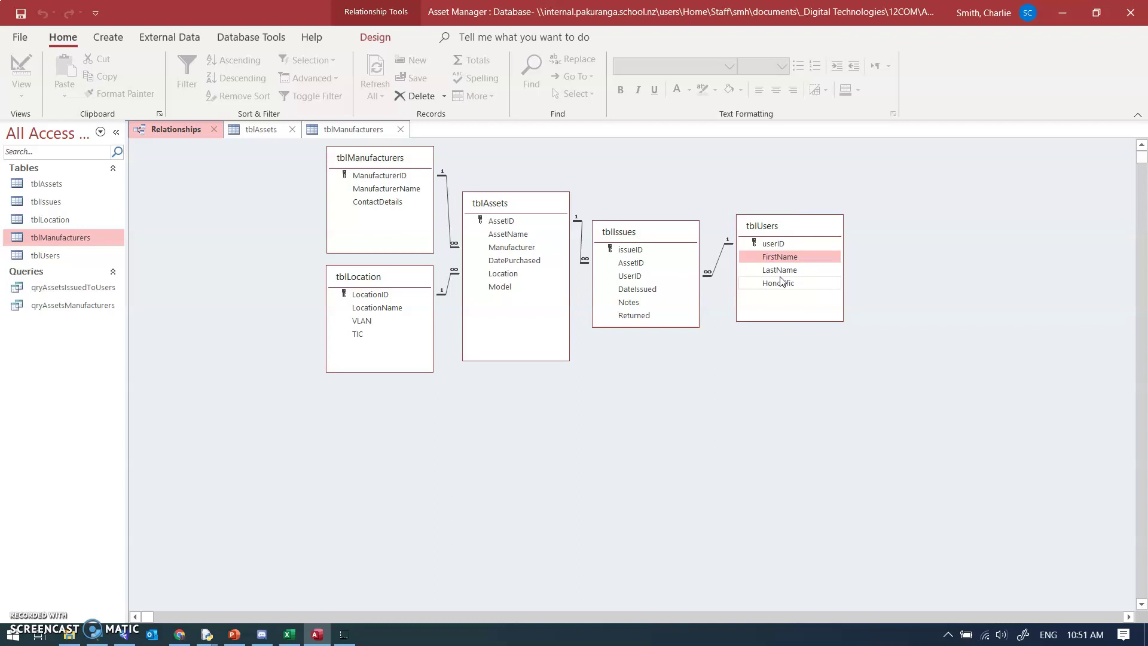
{"action": "left_click", "coordinate": [646, 232]}
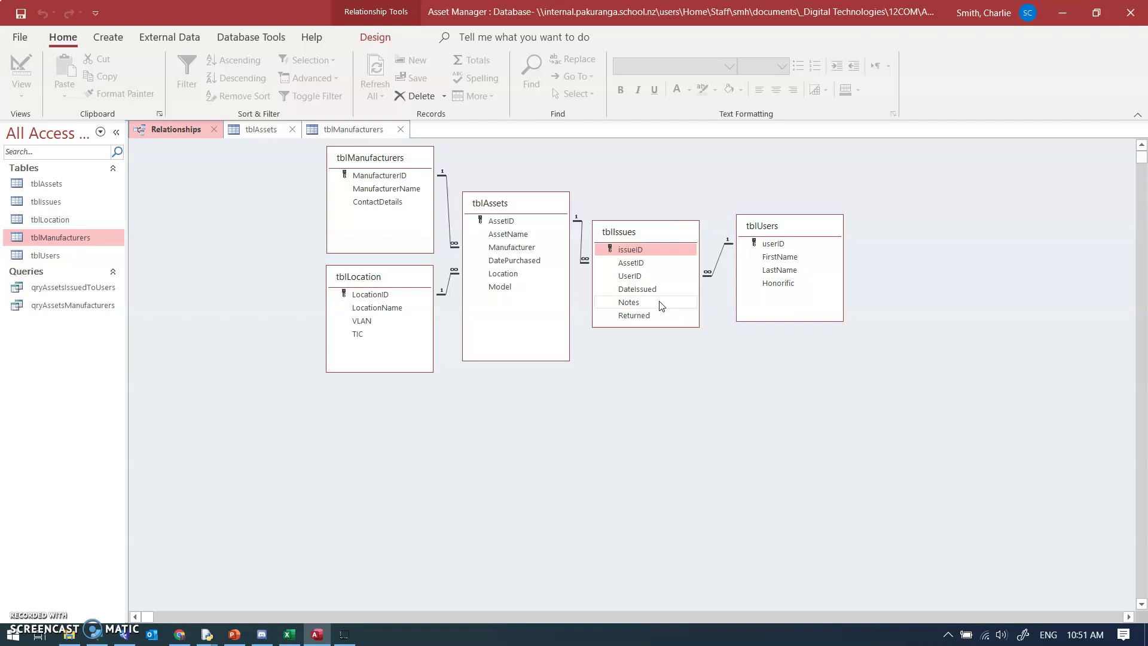
{"action": "left_click", "coordinate": [643, 317]}
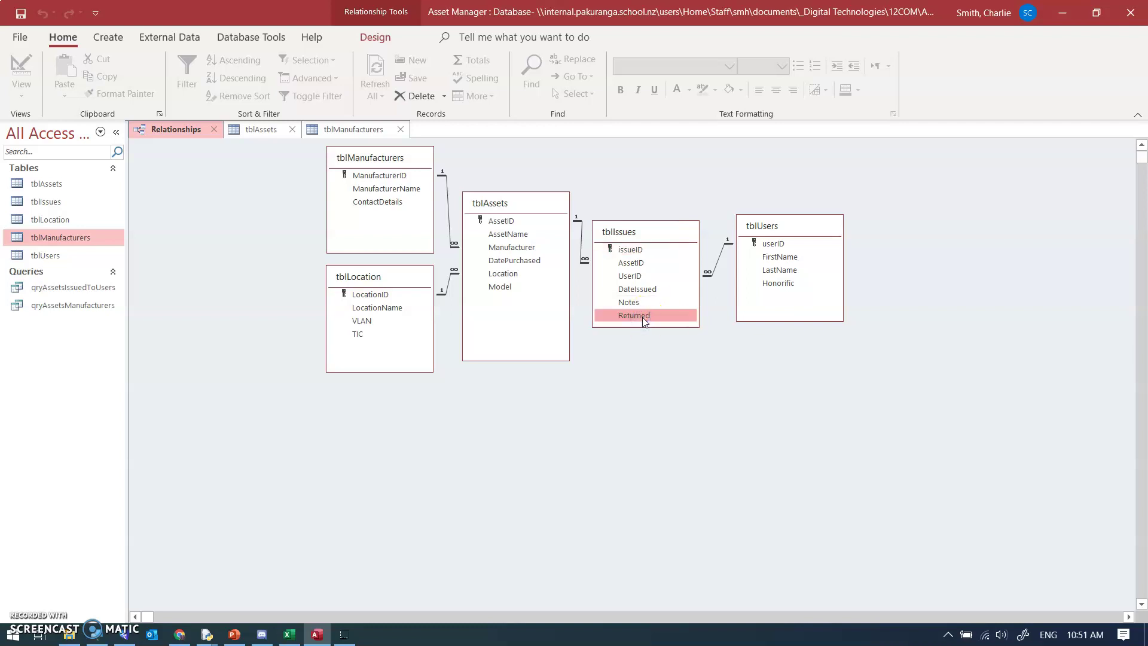
{"action": "left_click", "coordinate": [639, 290]}
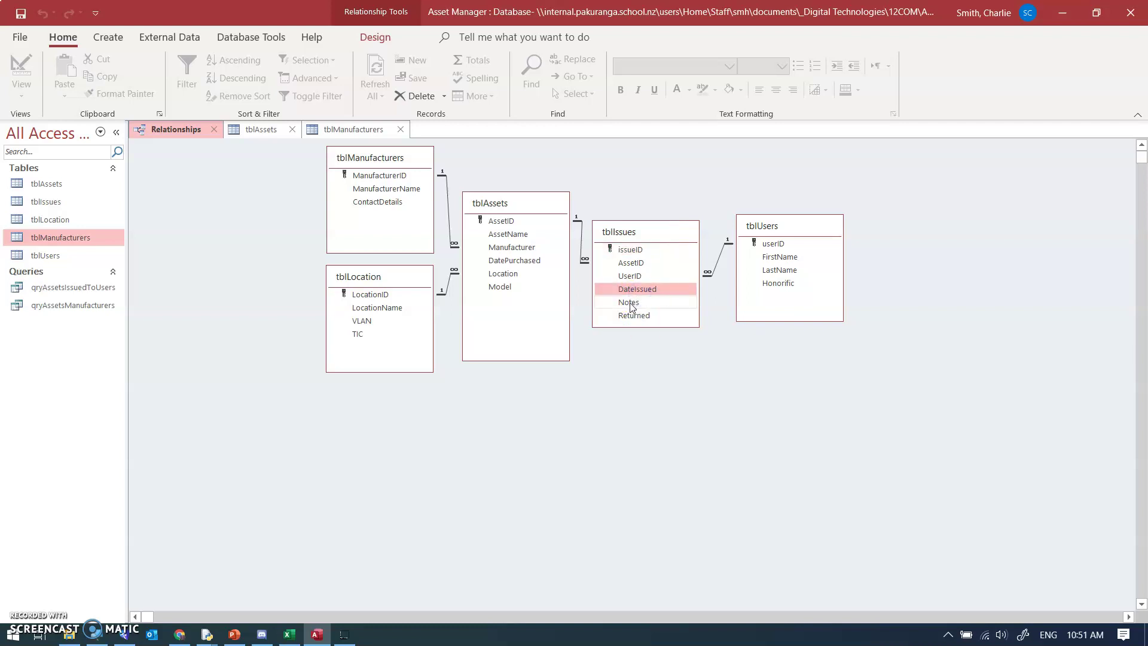
{"action": "left_click", "coordinate": [630, 304]}
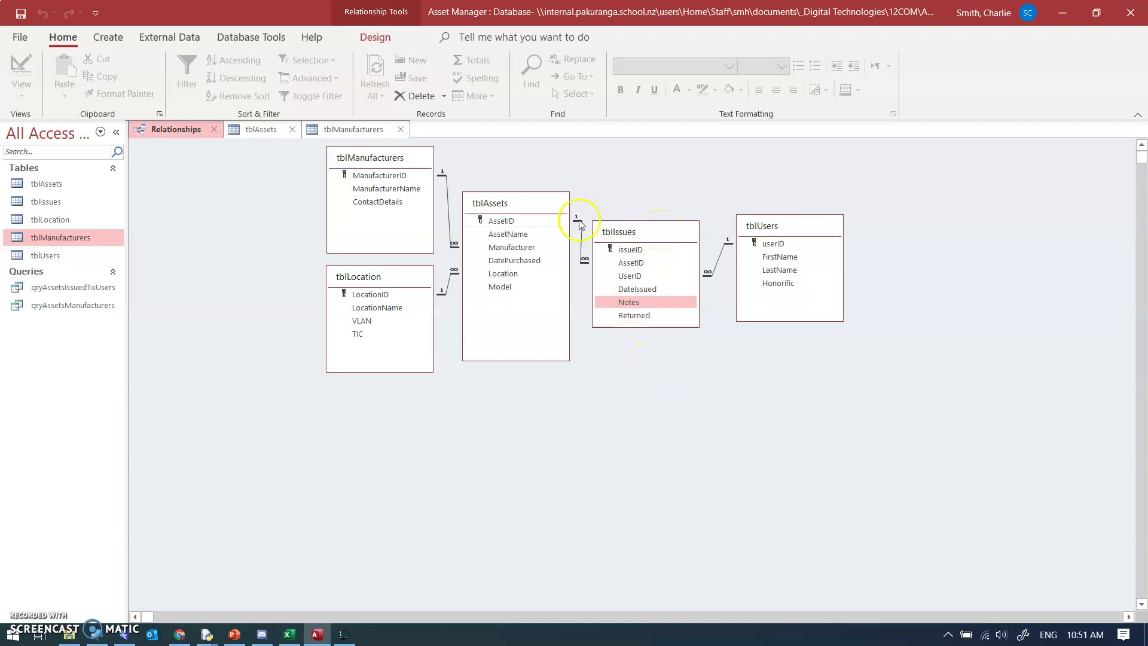
Examine the tblIssues records and the results and design of the qryAssetsIssuedToUsers query.
{"action": "double_click", "coordinate": [42, 202]}
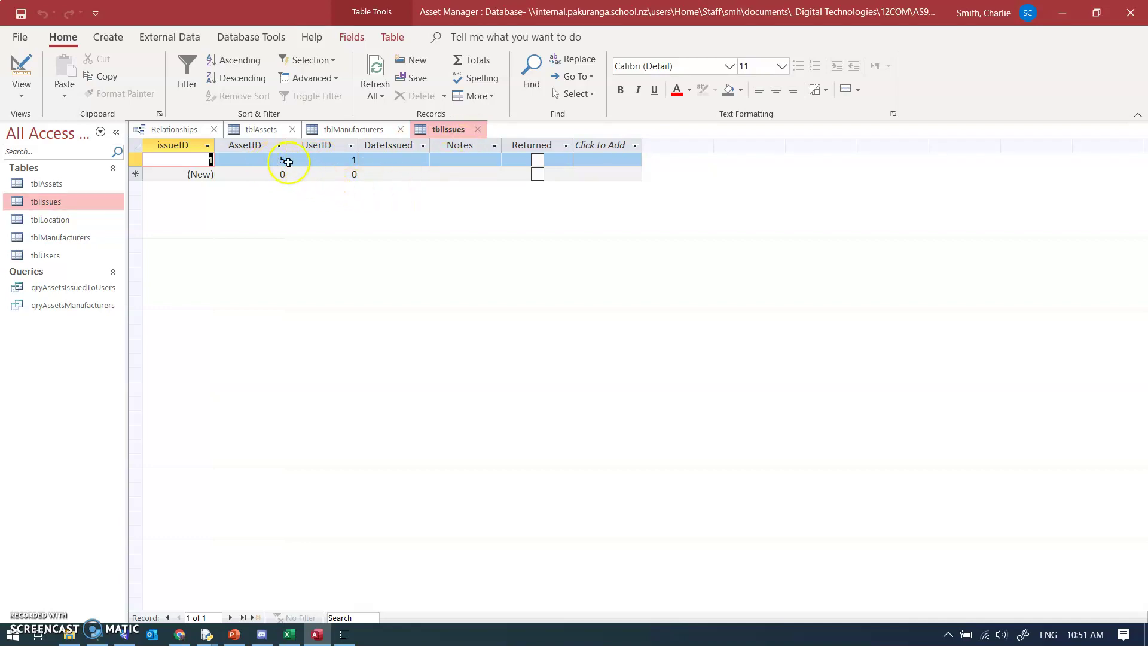
{"action": "double_click", "coordinate": [76, 289]}
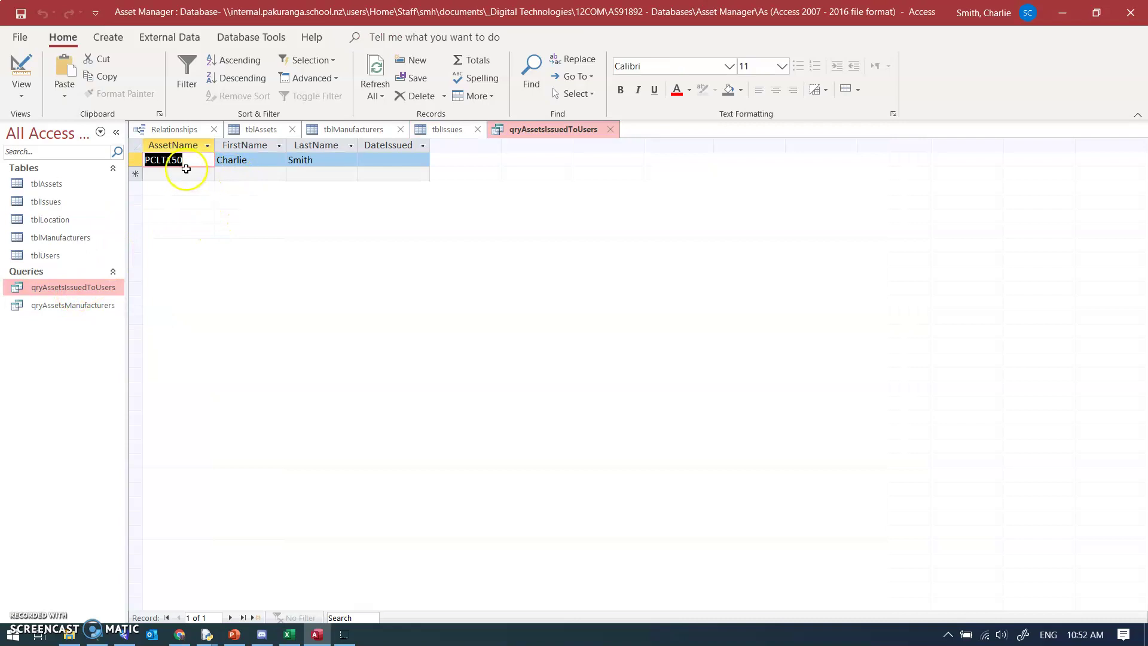
{"action": "left_click", "coordinate": [24, 71]}
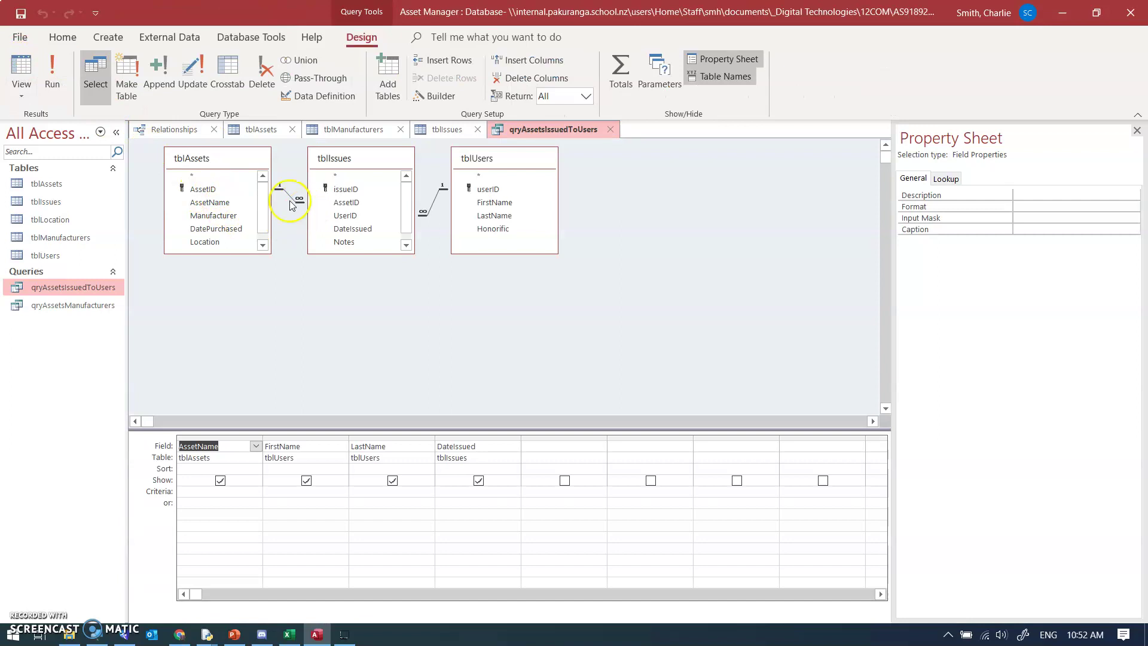
{"action": "left_click", "coordinate": [216, 460]}
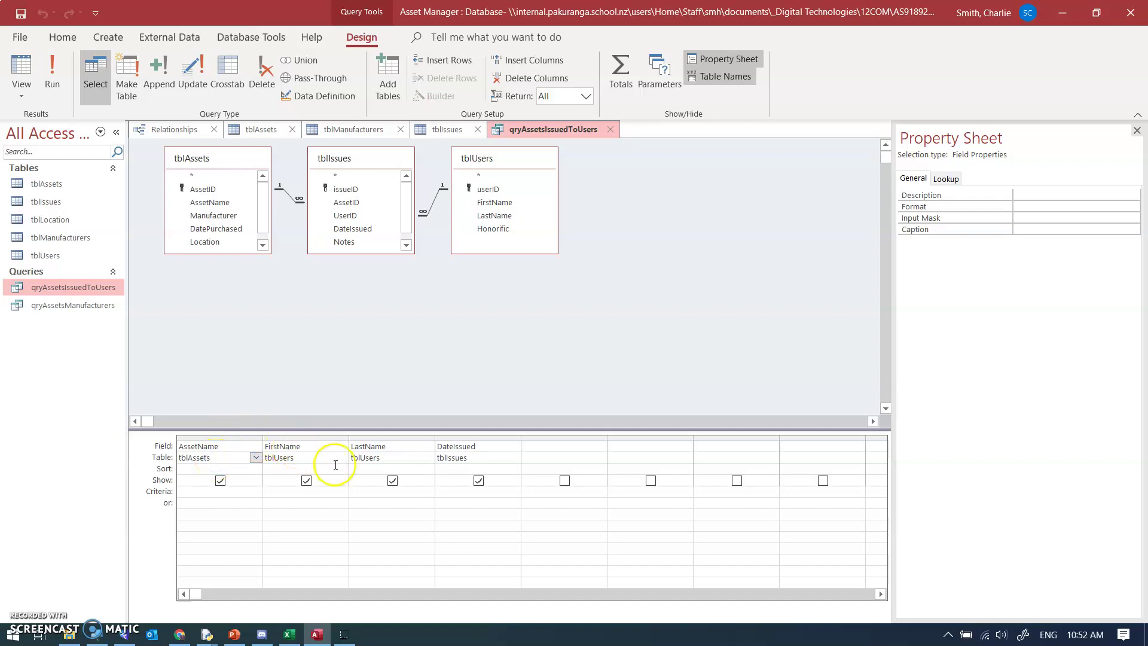
{"action": "left_click", "coordinate": [457, 459]}
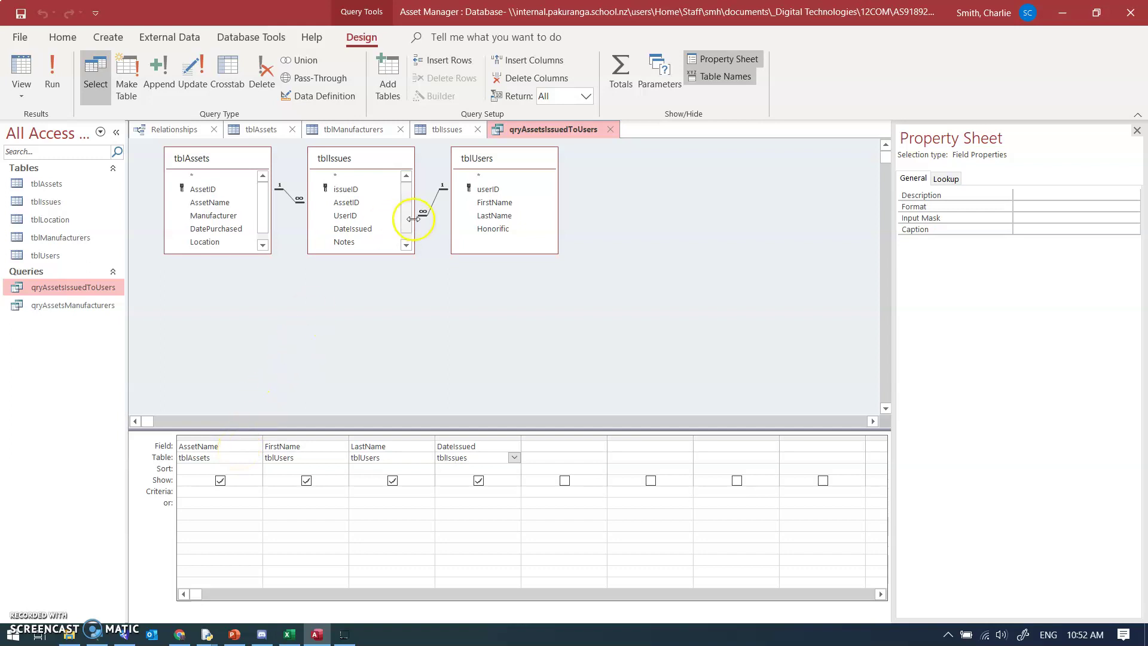
Create a form from the tblIssues table to inspect its AssetID field, and close it without saving.
{"action": "left_click", "coordinate": [443, 131]}
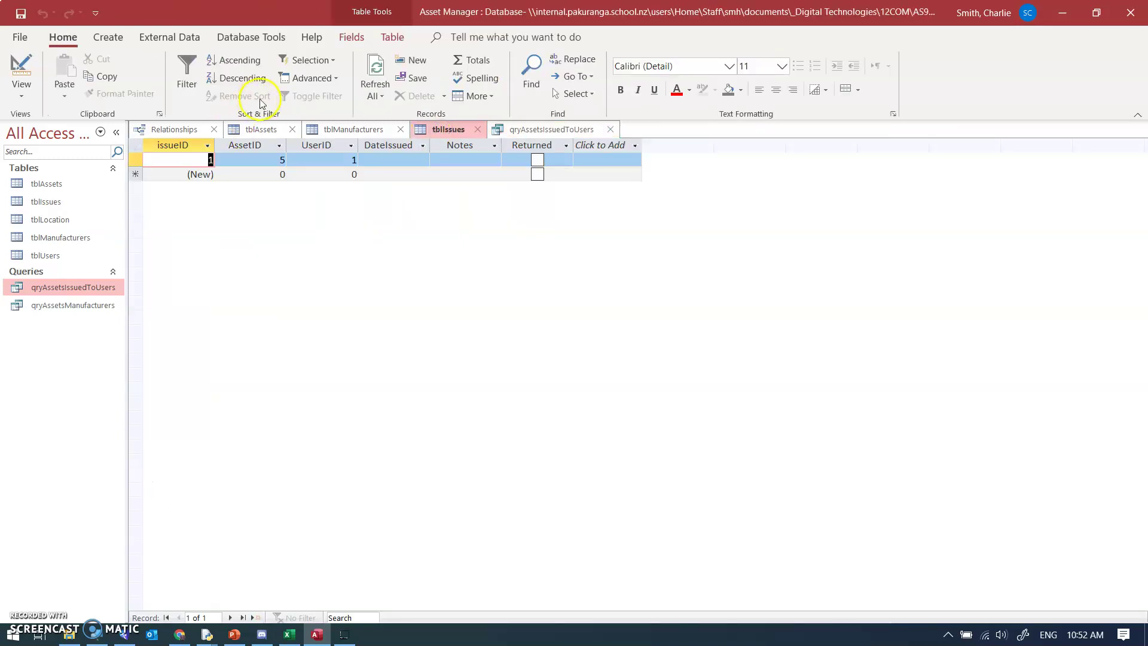
{"action": "left_click", "coordinate": [106, 39]}
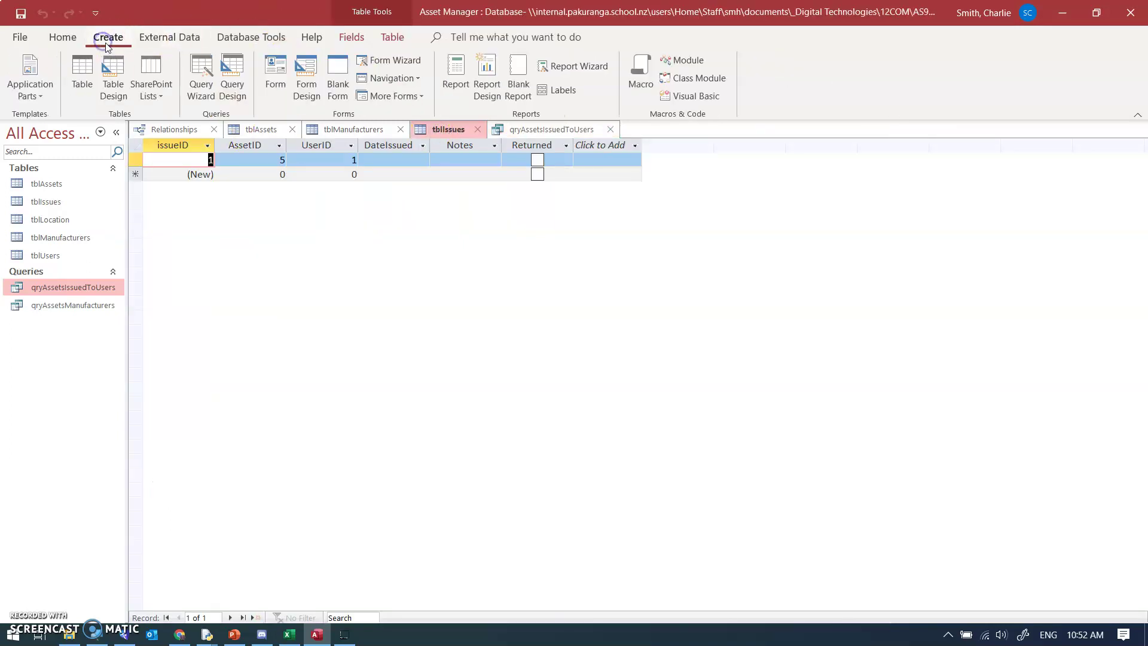
{"action": "left_click", "coordinate": [276, 68]}
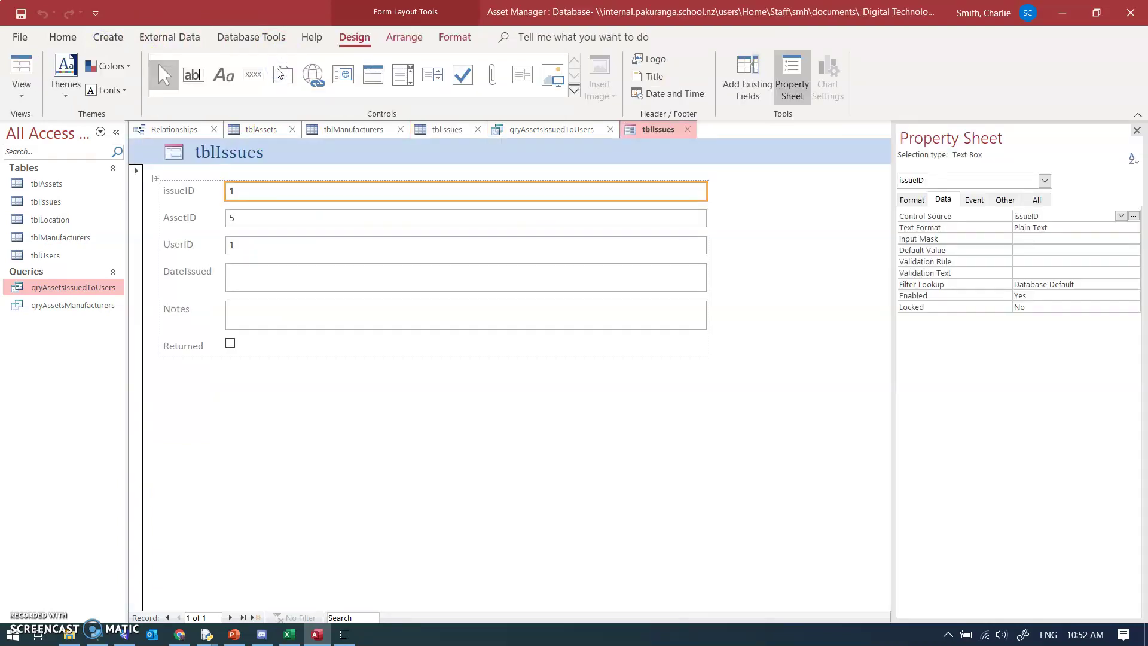
{"action": "left_click", "coordinate": [249, 221]}
{"action": "left_click", "coordinate": [244, 248]}
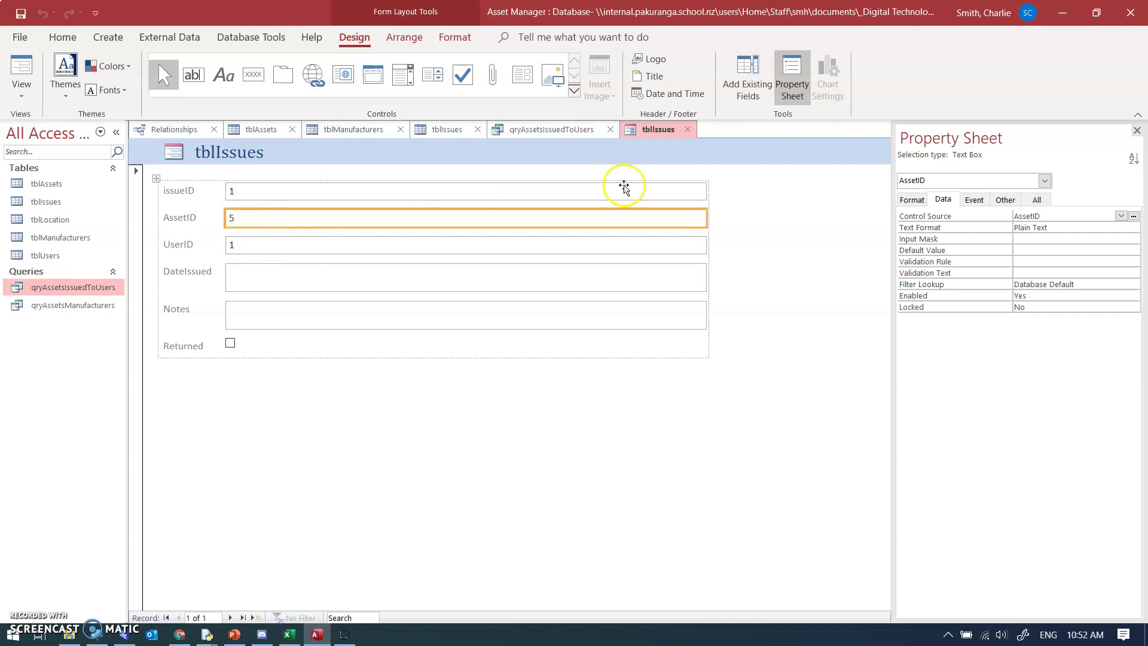
{"action": "left_click", "coordinate": [591, 207]}
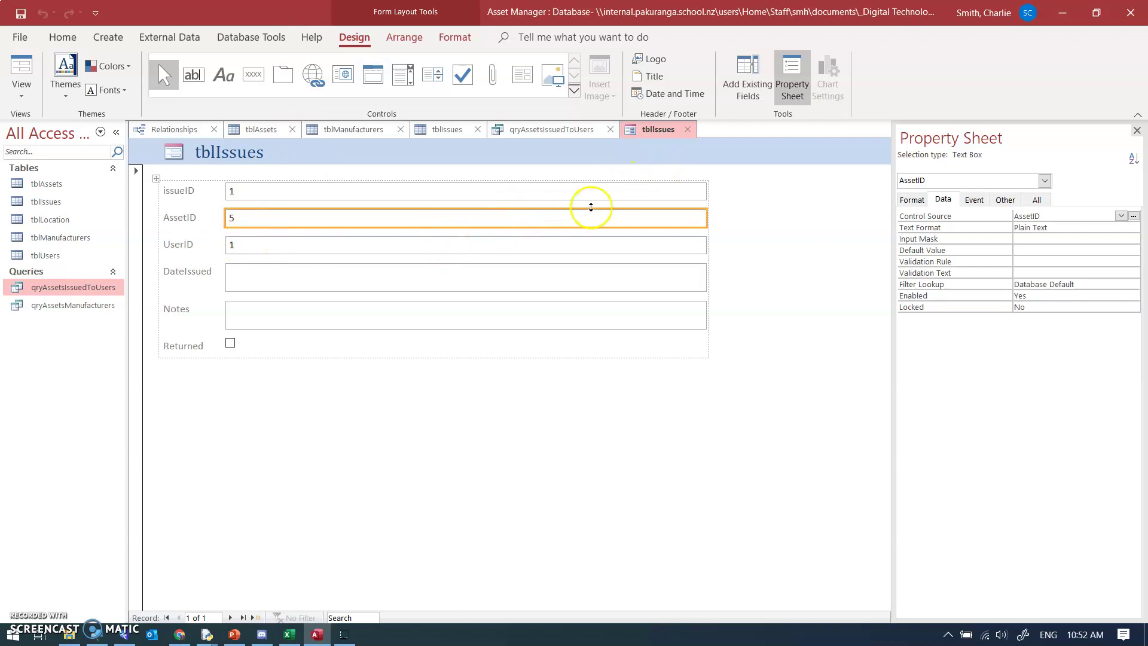
{"action": "left_click", "coordinate": [690, 131]}
{"action": "left_click", "coordinate": [582, 361]}
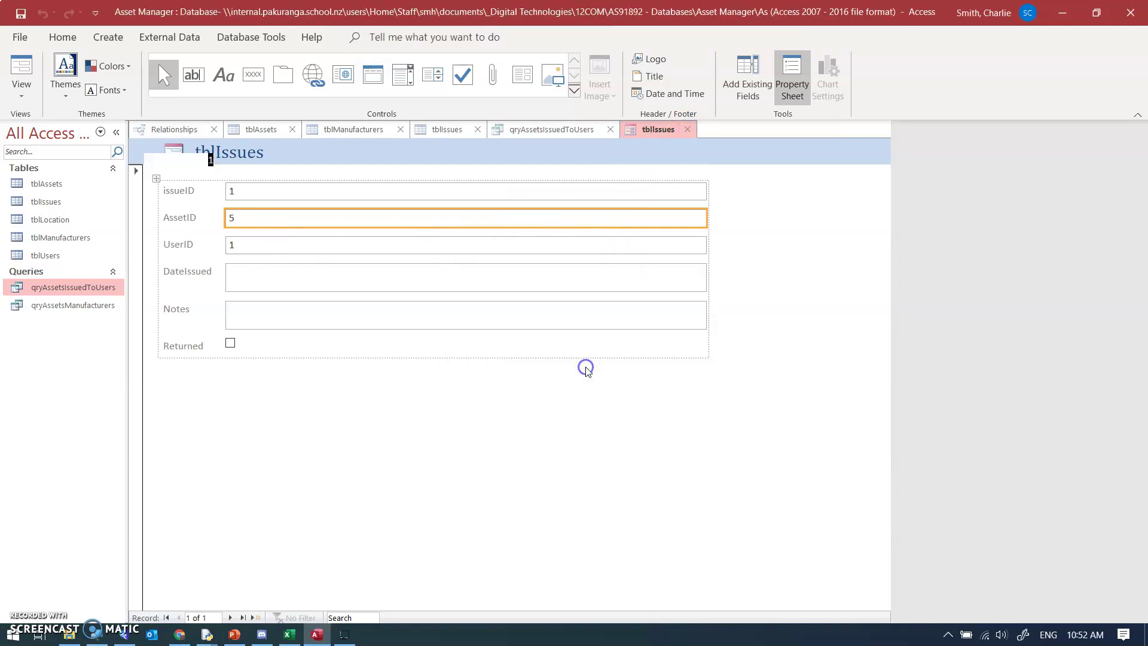
Close the qryAssetsIssuedToUsers query, the tblIssues, tblManufacturers and tblAssets tables, and the relationships diagram.
{"action": "left_click", "coordinate": [610, 130]}
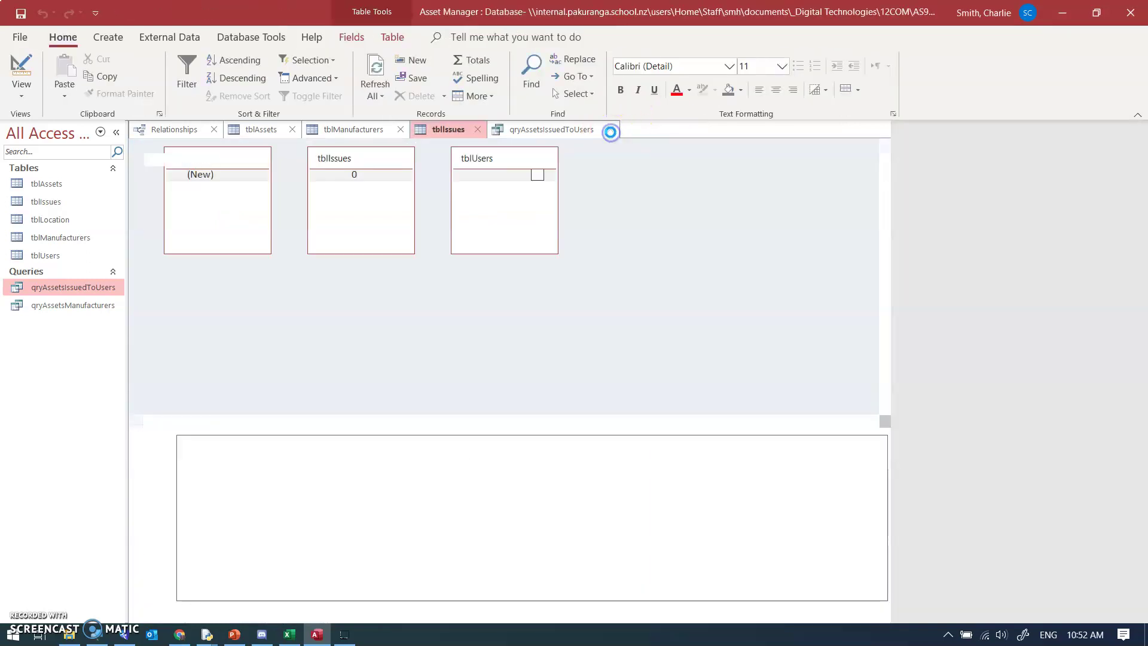
{"action": "left_click", "coordinate": [477, 130]}
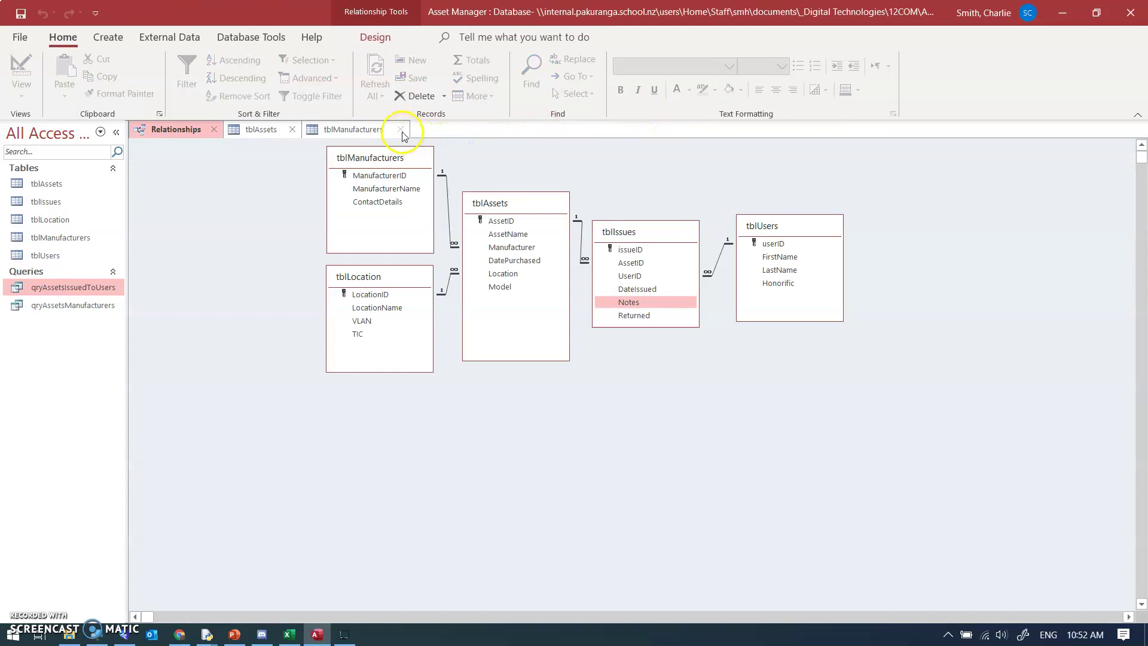
{"action": "left_click", "coordinate": [400, 130]}
{"action": "left_click", "coordinate": [292, 130]}
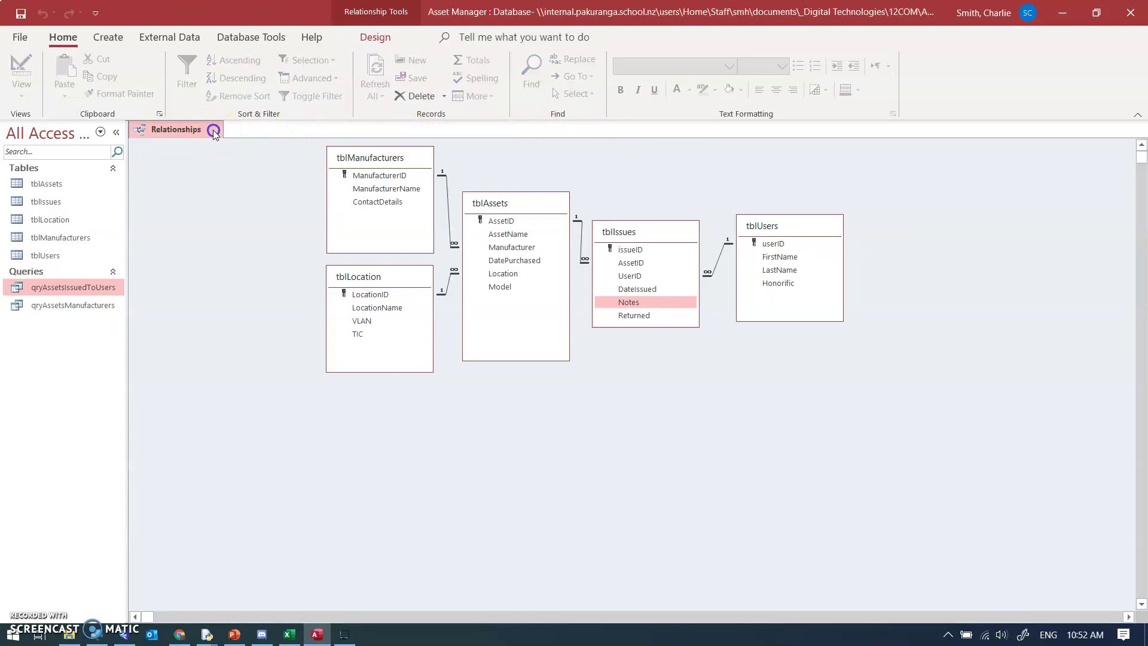
{"action": "left_click", "coordinate": [214, 130]}
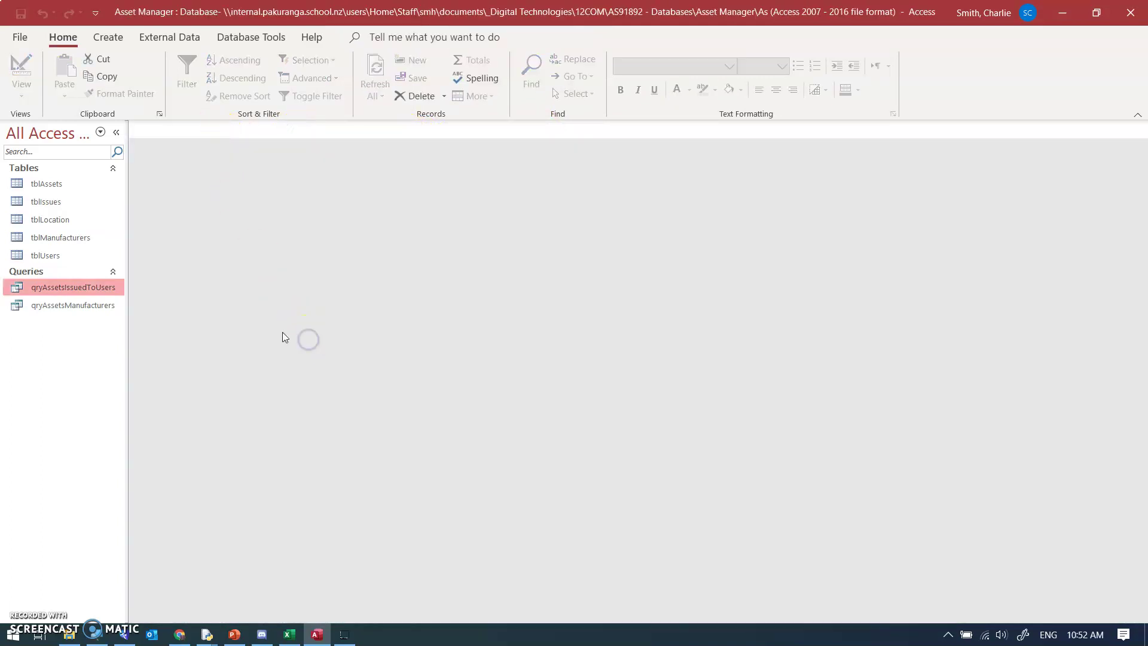
In the design of tblIssues, set the AssetID field's lookup display control to Combo Box.
{"action": "double_click", "coordinate": [43, 202]}
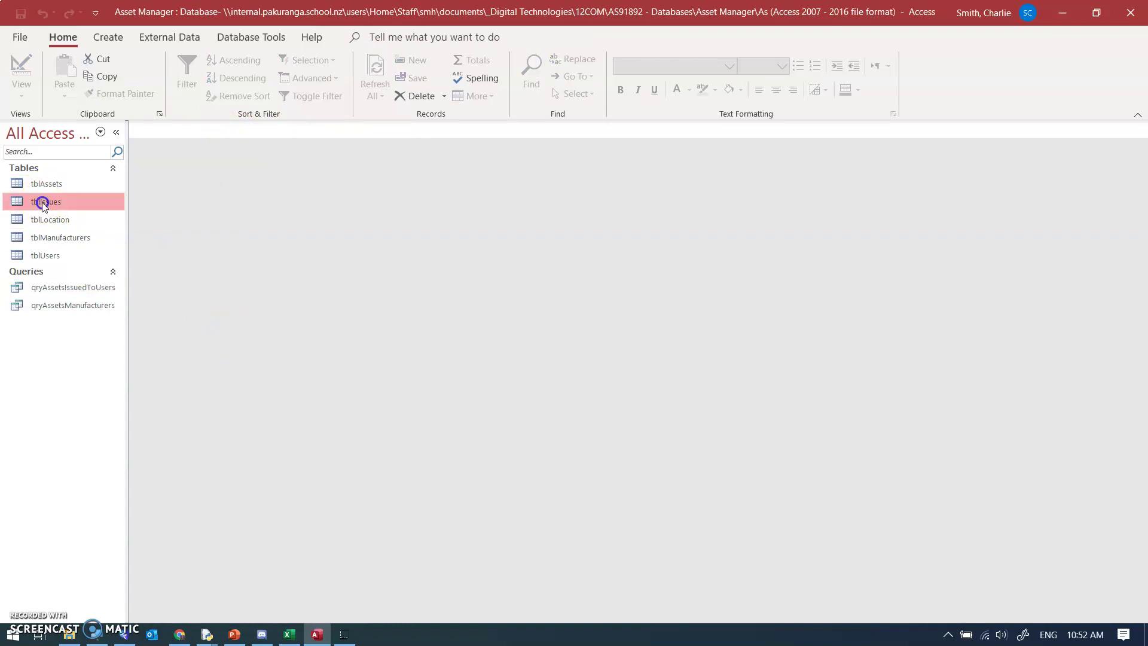
{"action": "left_click", "coordinate": [22, 70]}
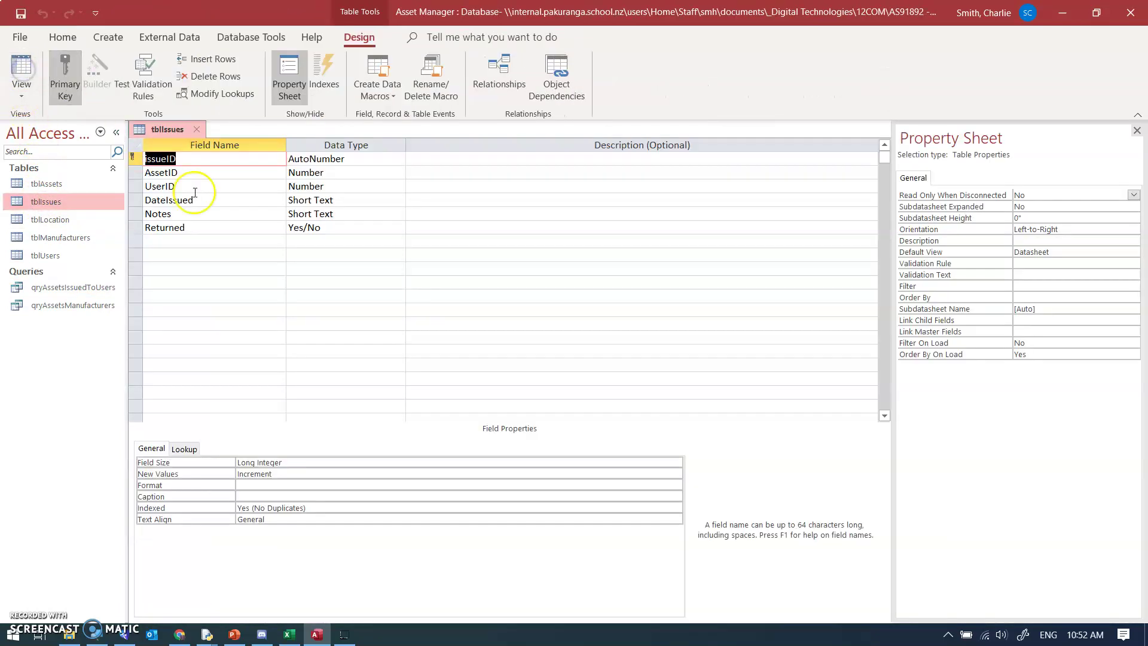
{"action": "left_click", "coordinate": [341, 174]}
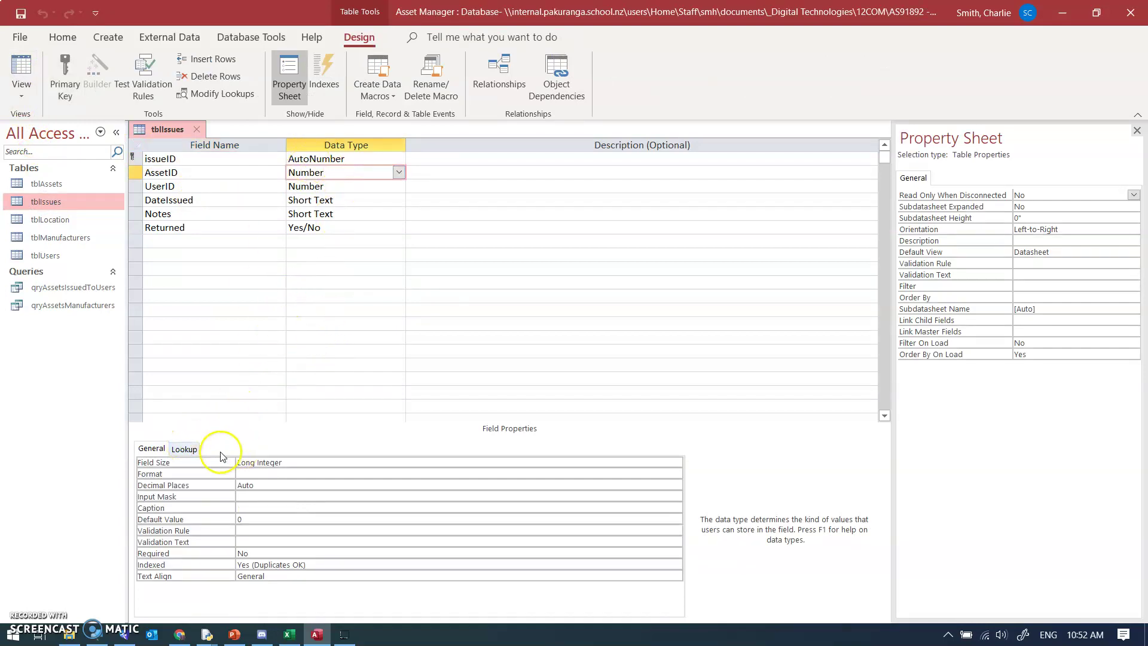
{"action": "left_click", "coordinate": [185, 449]}
{"action": "left_click", "coordinate": [272, 462]}
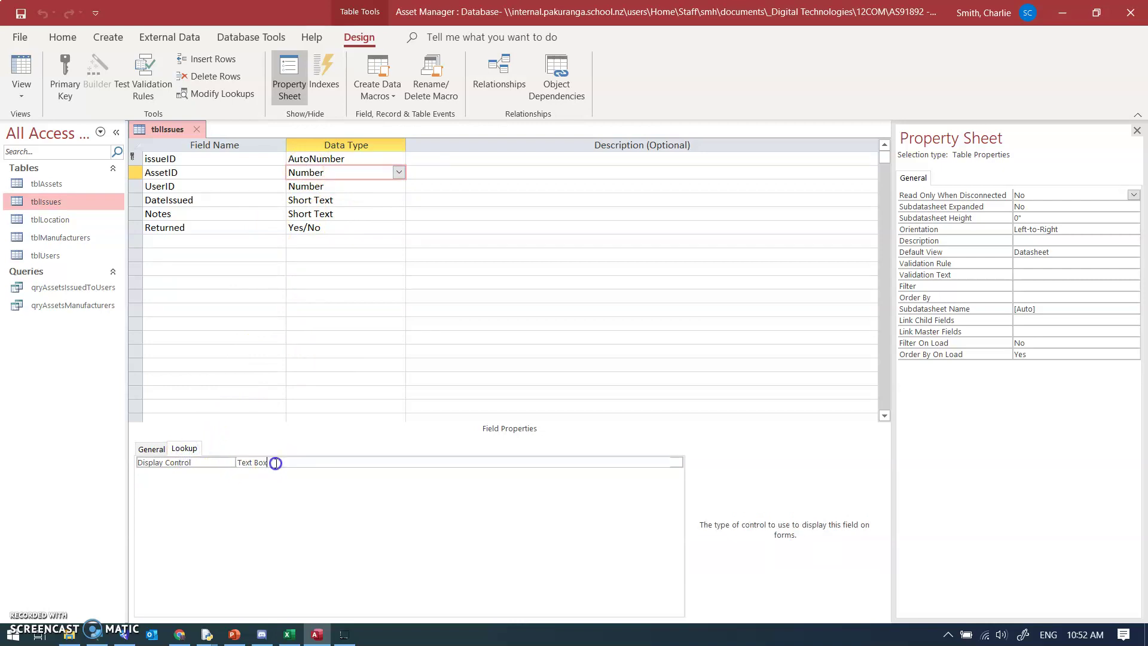
{"action": "left_click", "coordinate": [675, 462]}
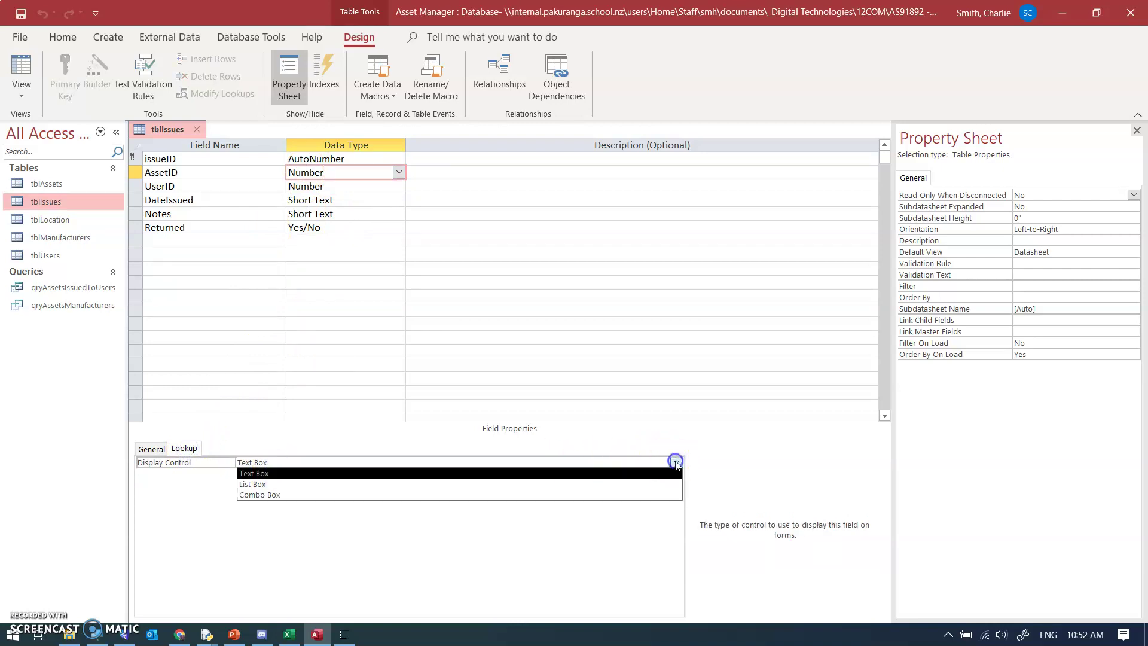
{"action": "left_click", "coordinate": [645, 495]}
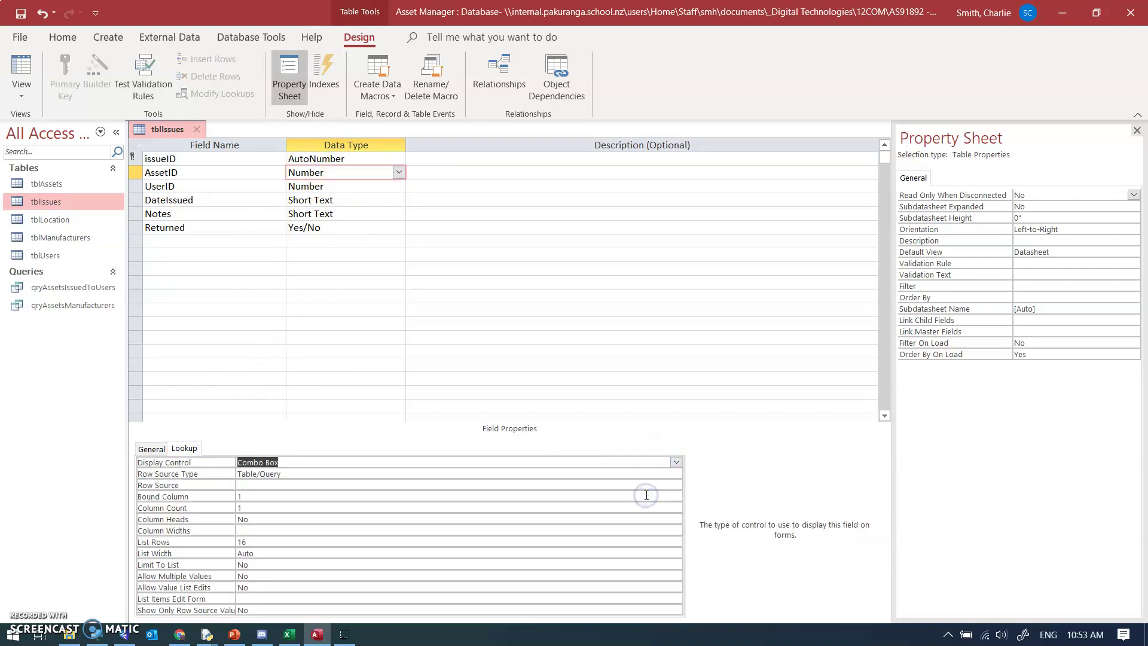
Set the AssetID lookup's row source to tblAssets and open its bound column for editing.
{"action": "left_click", "coordinate": [339, 485]}
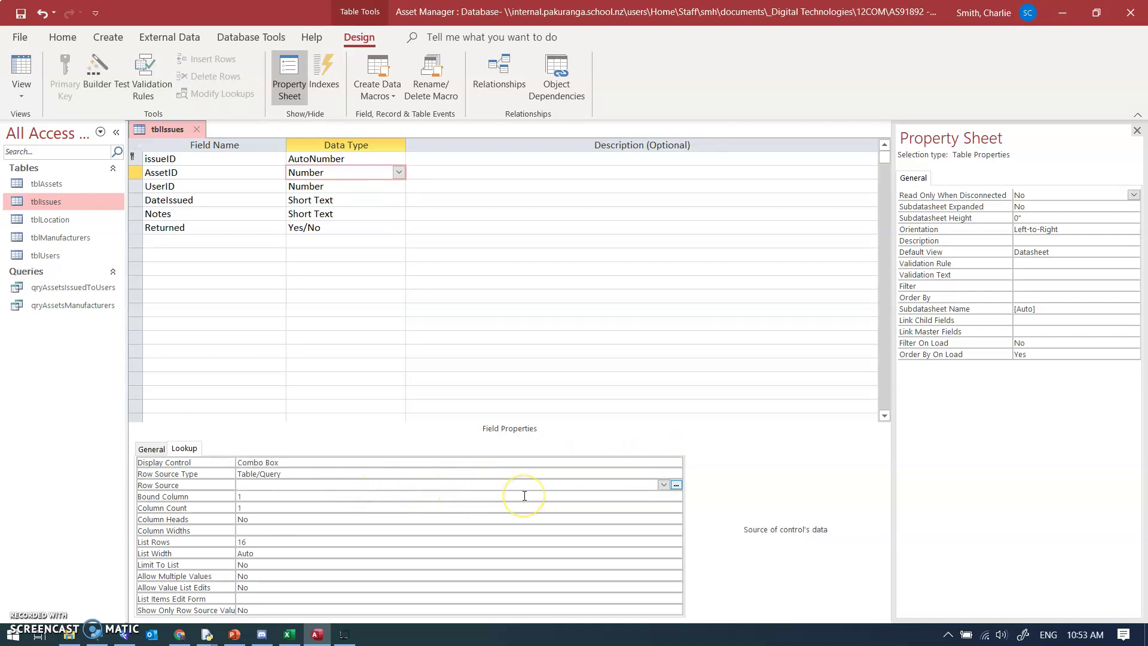
{"action": "left_click", "coordinate": [663, 484]}
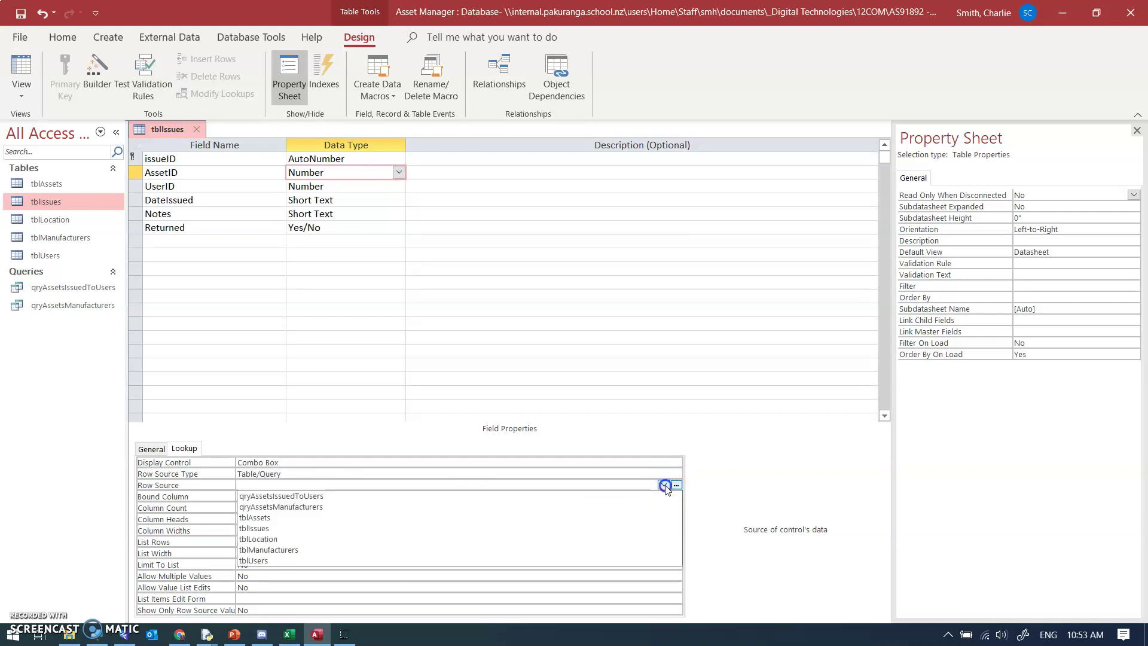
{"action": "left_click", "coordinate": [260, 518]}
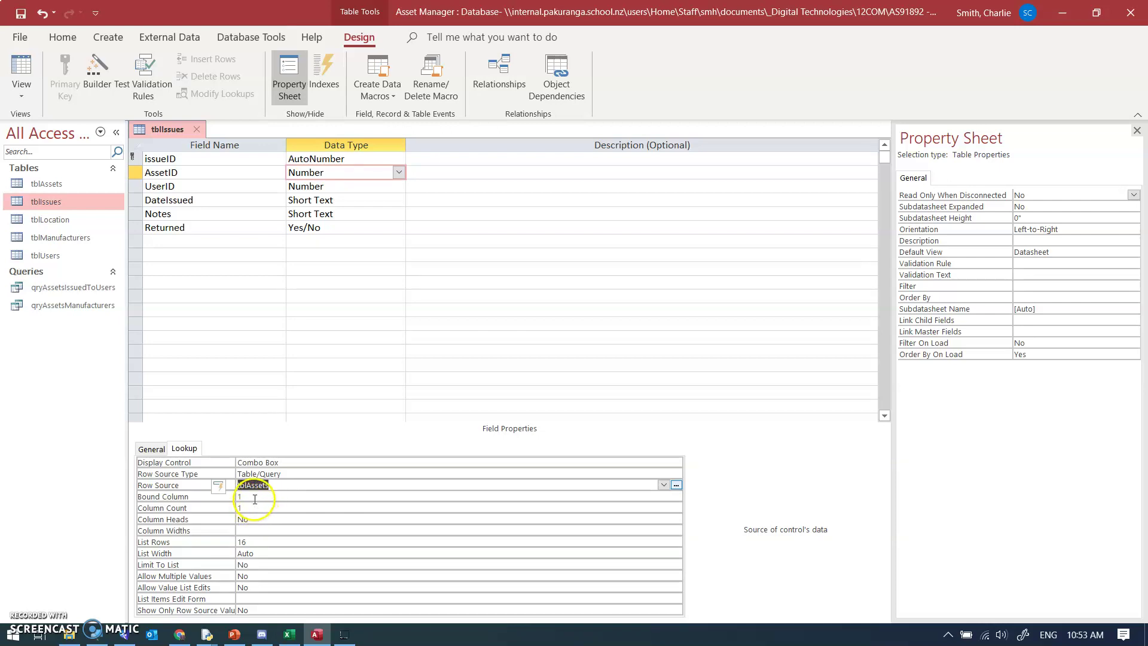
{"action": "left_click", "coordinate": [255, 500]}
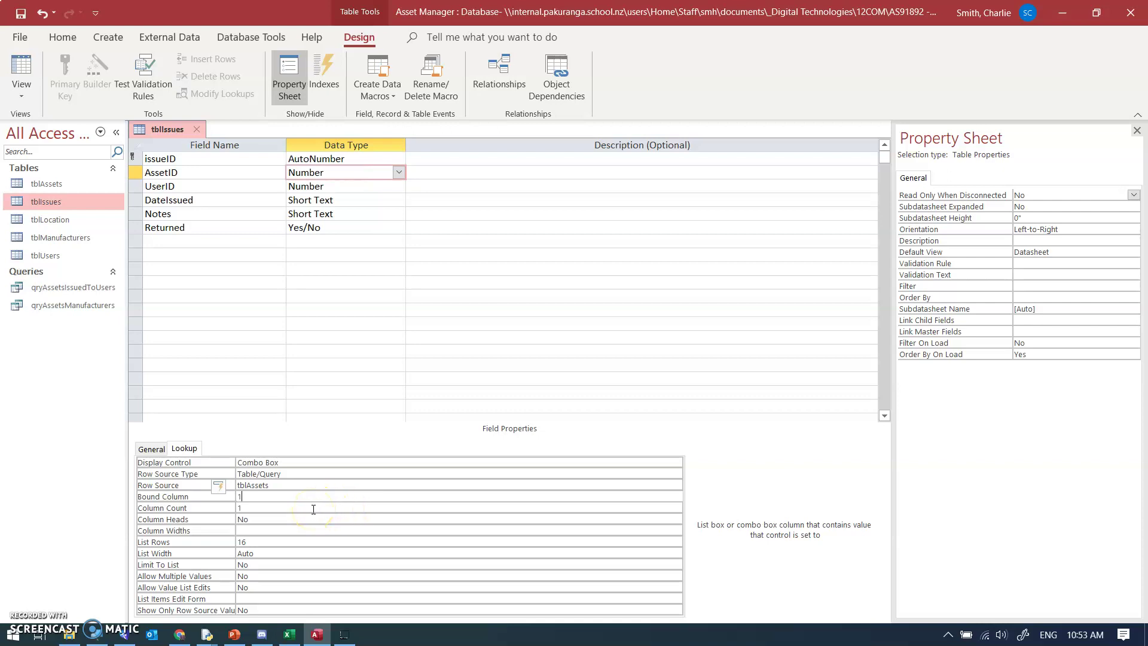
Check the column order in the tblAssets table, and set the column count of the AssetID lookup in tblIssues to 2.
{"action": "left_click", "coordinate": [44, 184]}
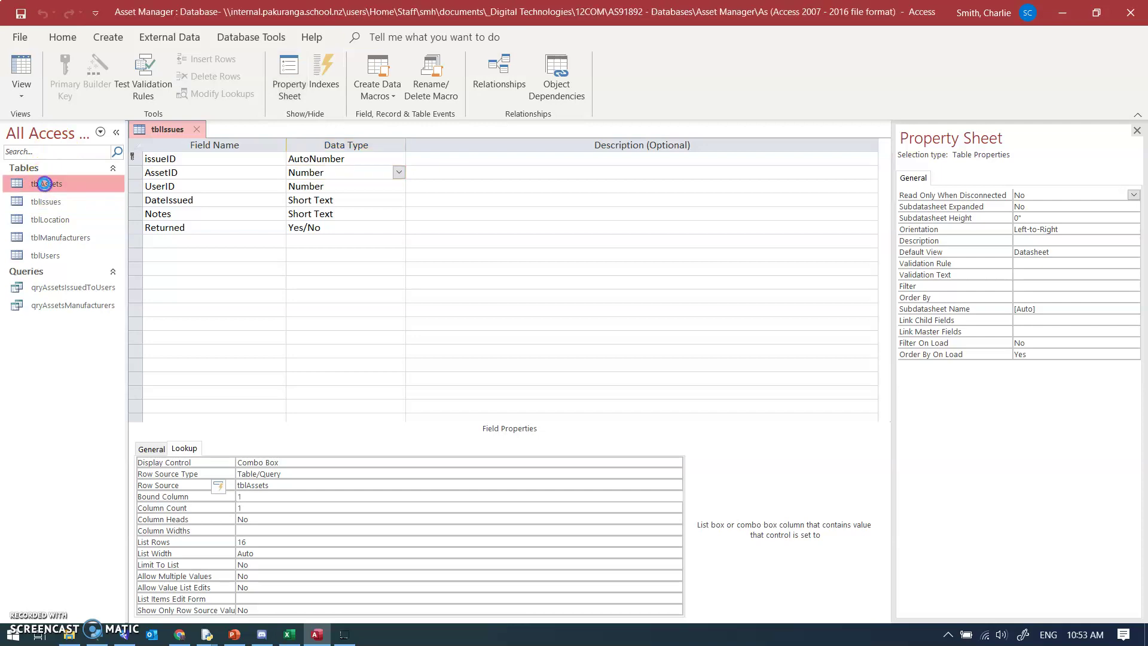
{"action": "double_click", "coordinate": [45, 183]}
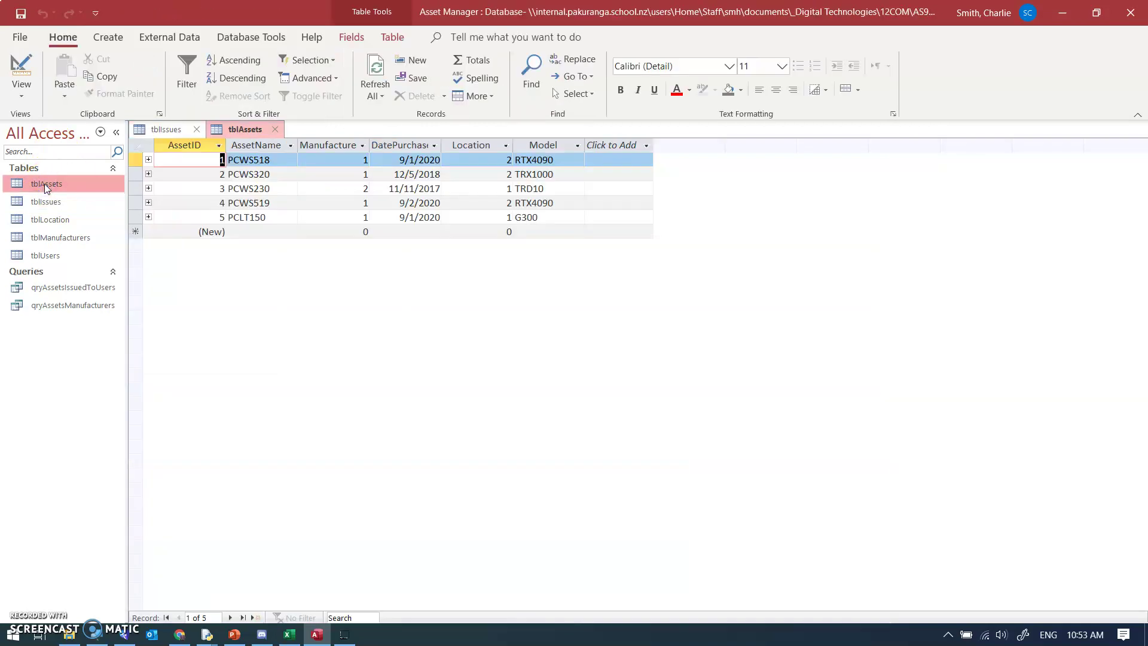
{"action": "left_click", "coordinate": [167, 131]}
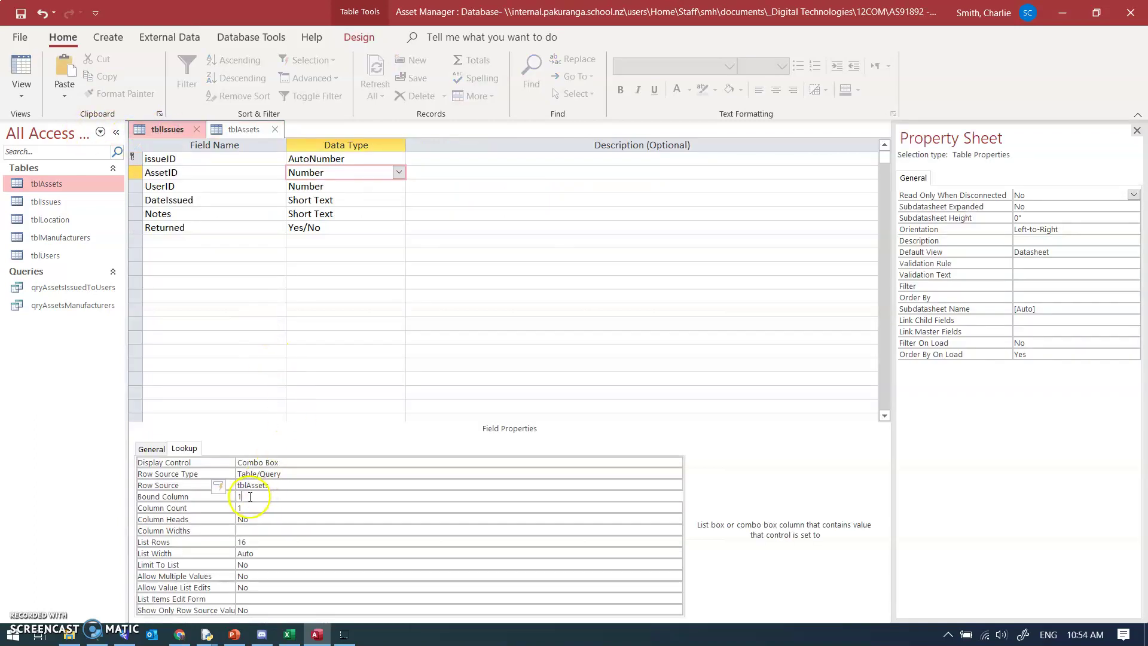
{"action": "left_click", "coordinate": [243, 507]}
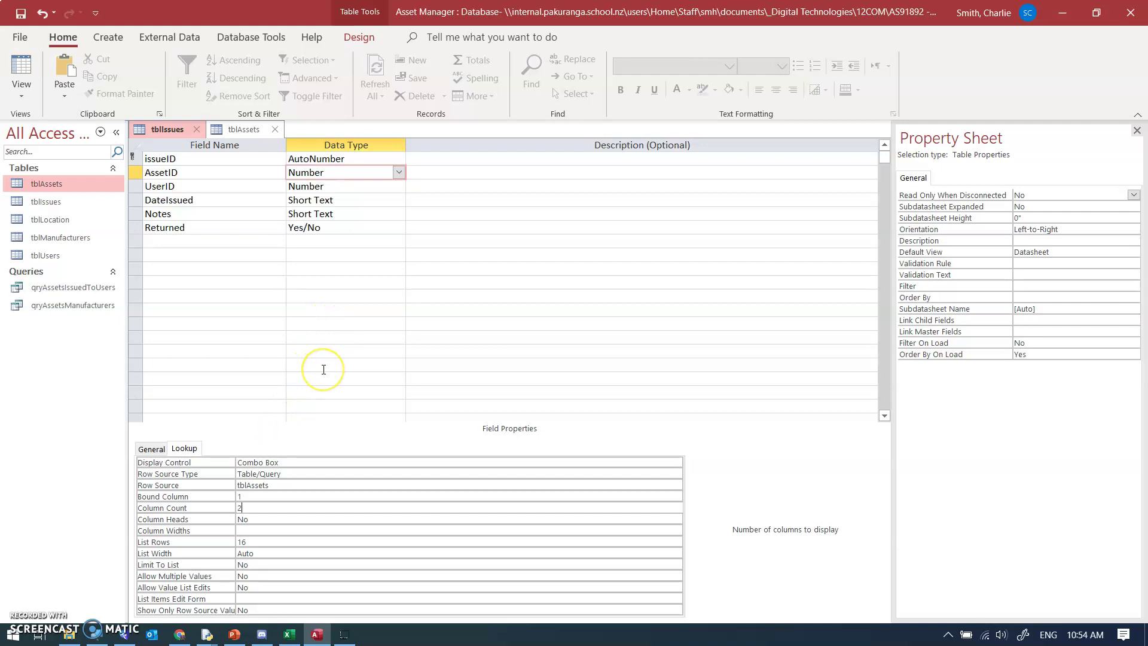
Show tblIssues in Datasheet View and examine the choices offered in the first record's AssetID list.
{"action": "left_click", "coordinate": [19, 63]}
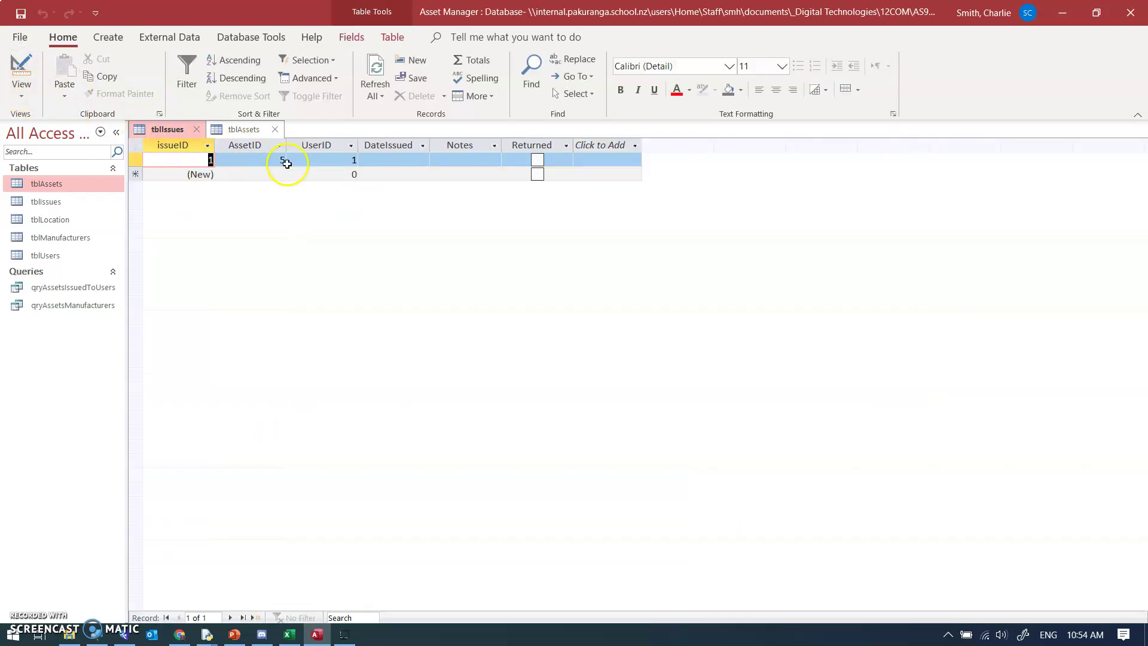
{"action": "left_click", "coordinate": [257, 158]}
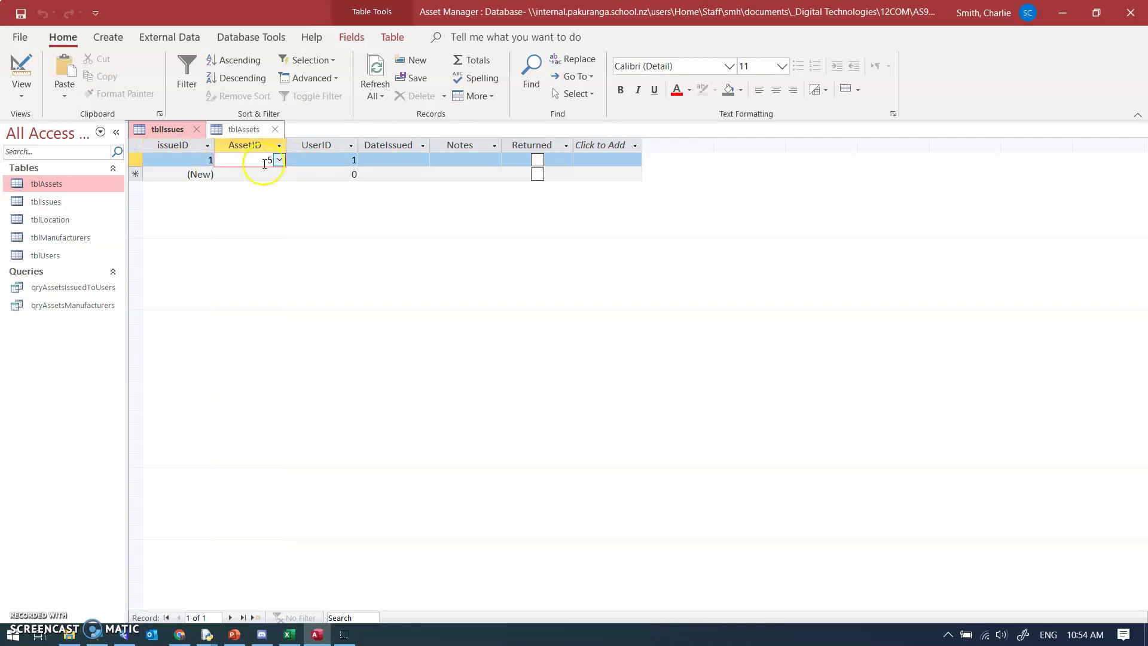
{"action": "left_click", "coordinate": [279, 160]}
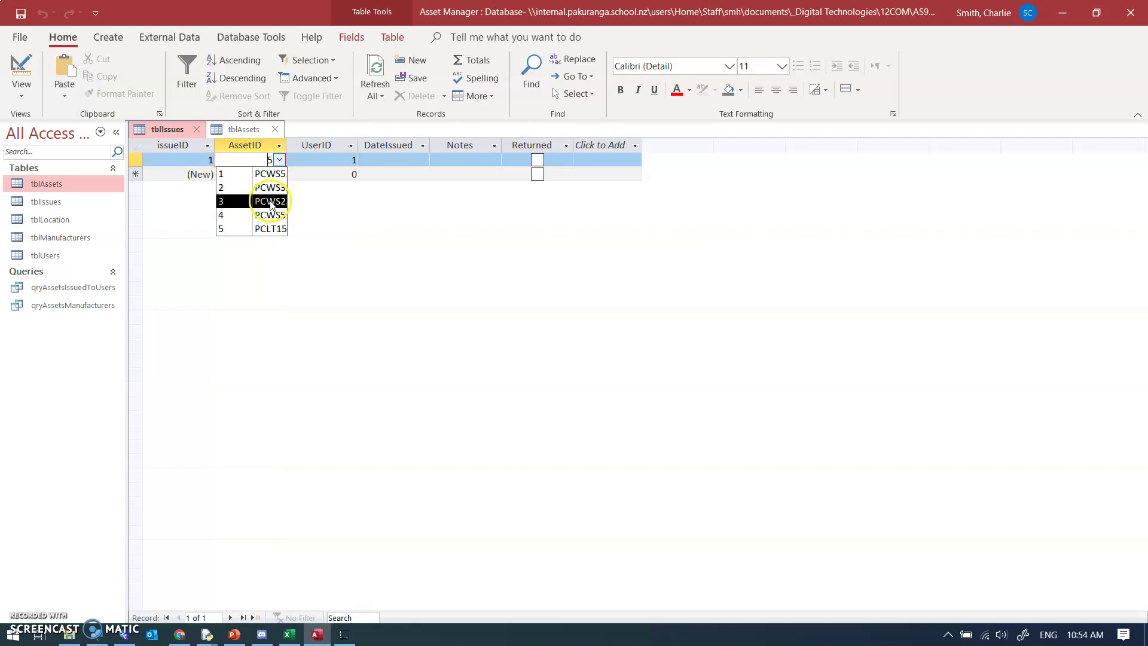
{"action": "left_click", "coordinate": [298, 291]}
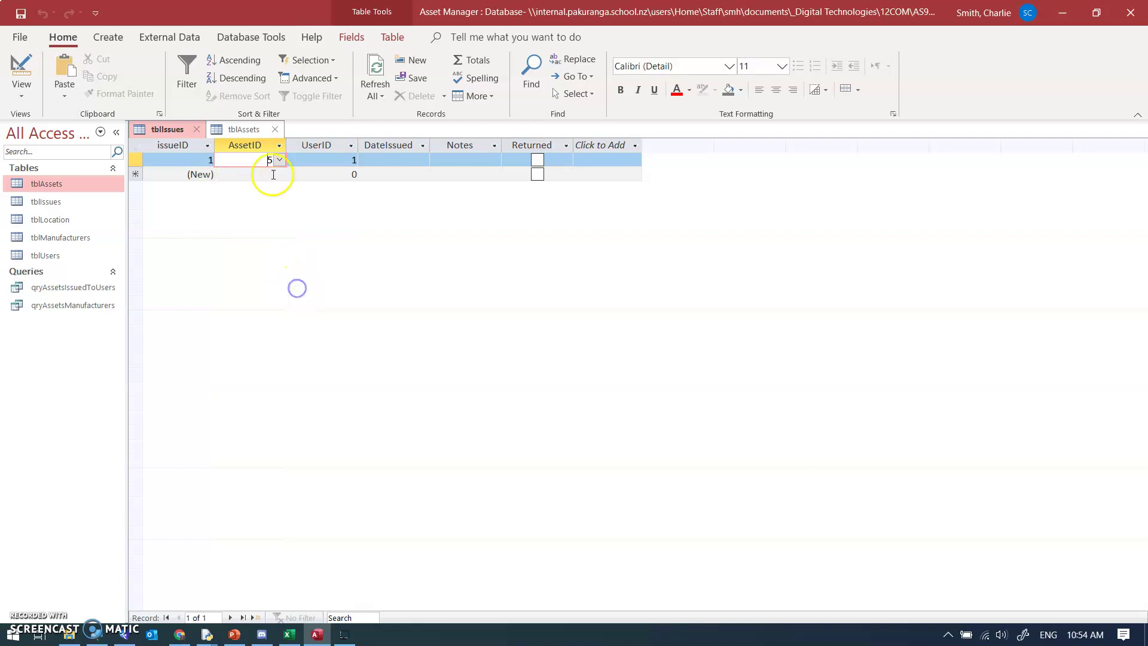
{"action": "left_click", "coordinate": [305, 165]}
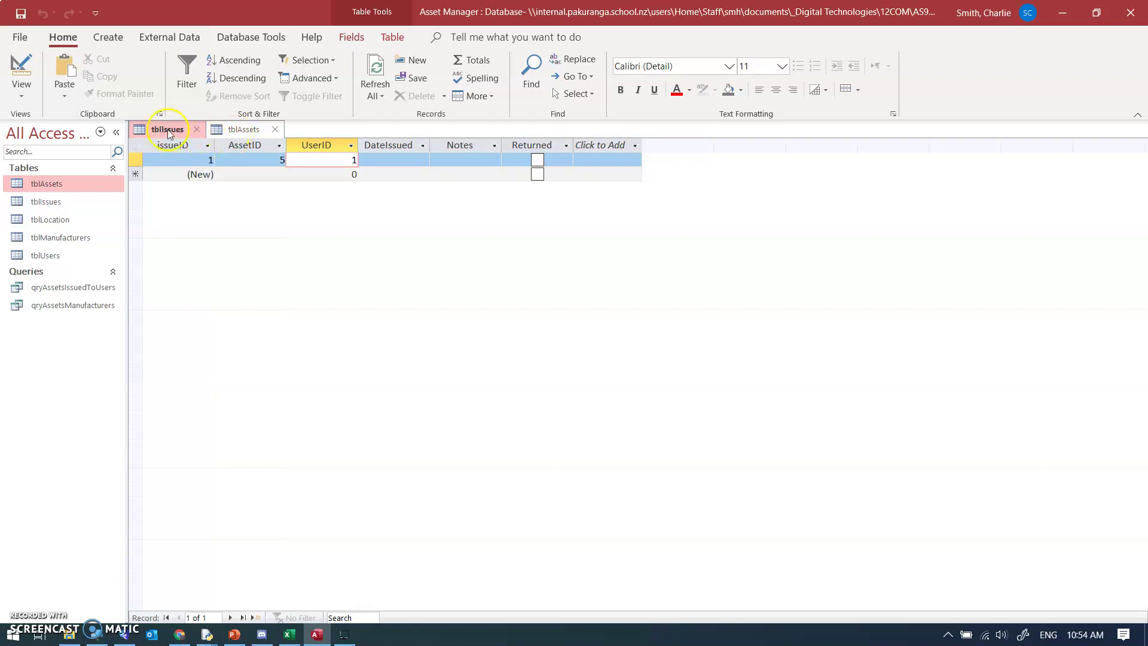
Set the AssetID lookup's column widths to 0cm;2cm in the tblIssues design, and save the table while switching to Datasheet View.
{"action": "left_click", "coordinate": [22, 71]}
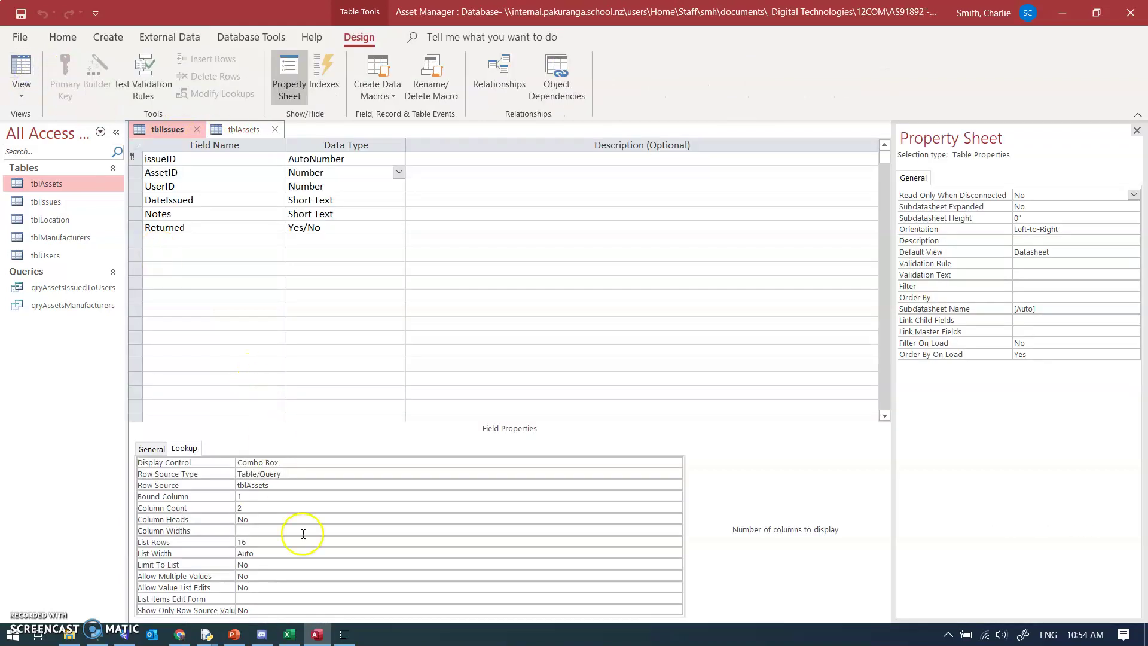
{"action": "left_click", "coordinate": [252, 531]}
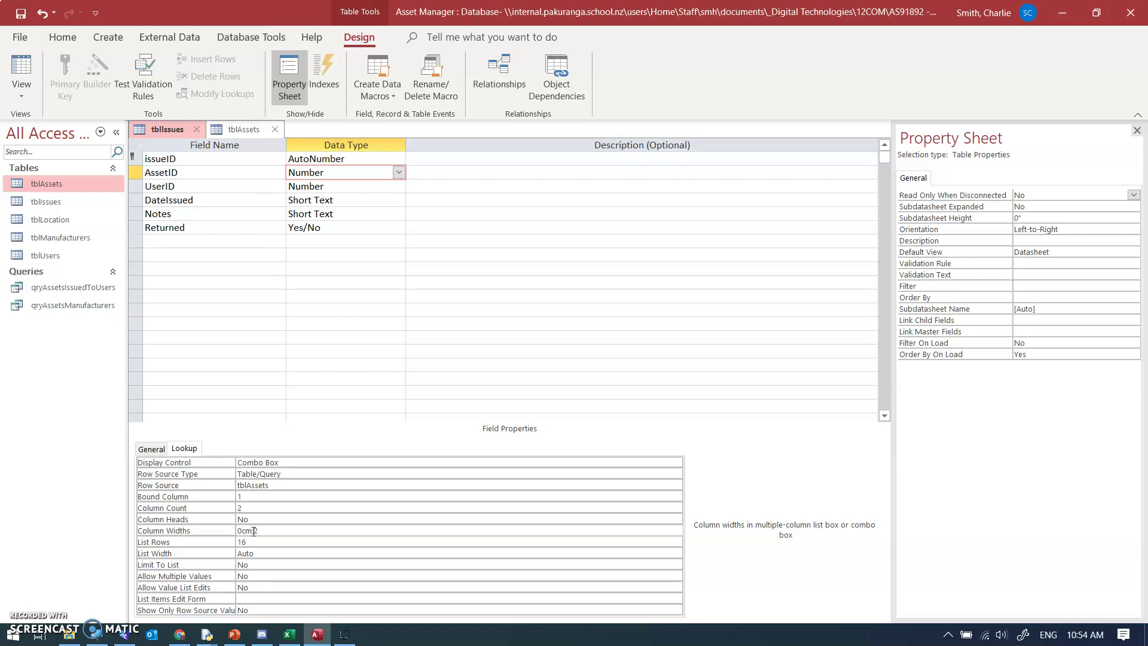
{"action": "left_click", "coordinate": [302, 519]}
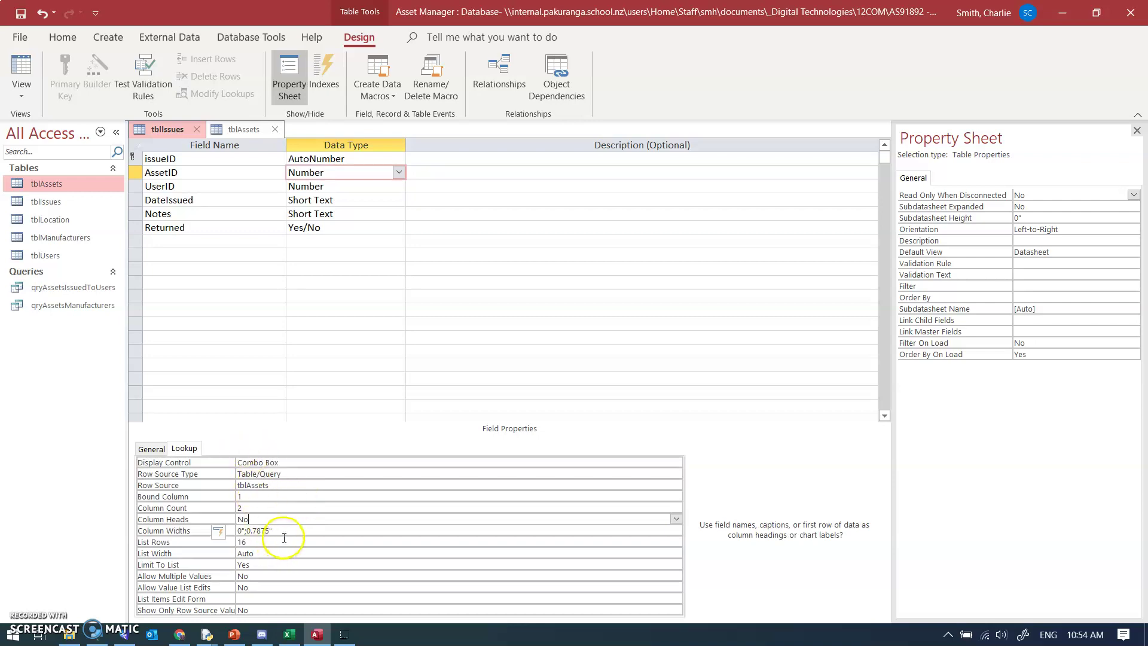
{"action": "left_click", "coordinate": [26, 68]}
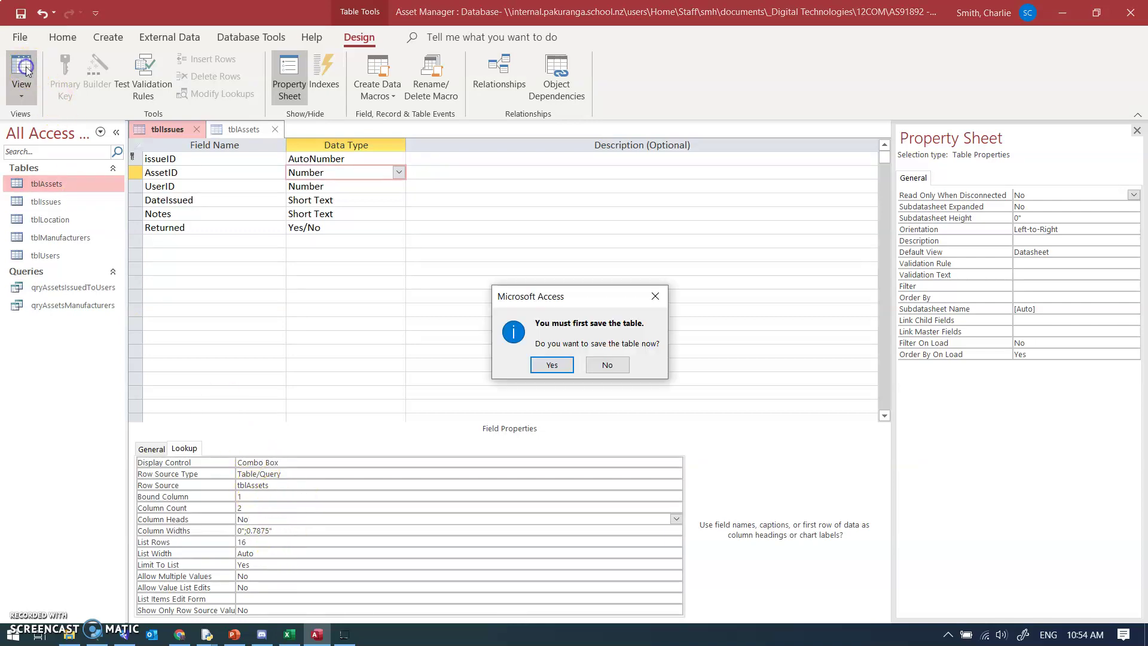
{"action": "left_click", "coordinate": [548, 365]}
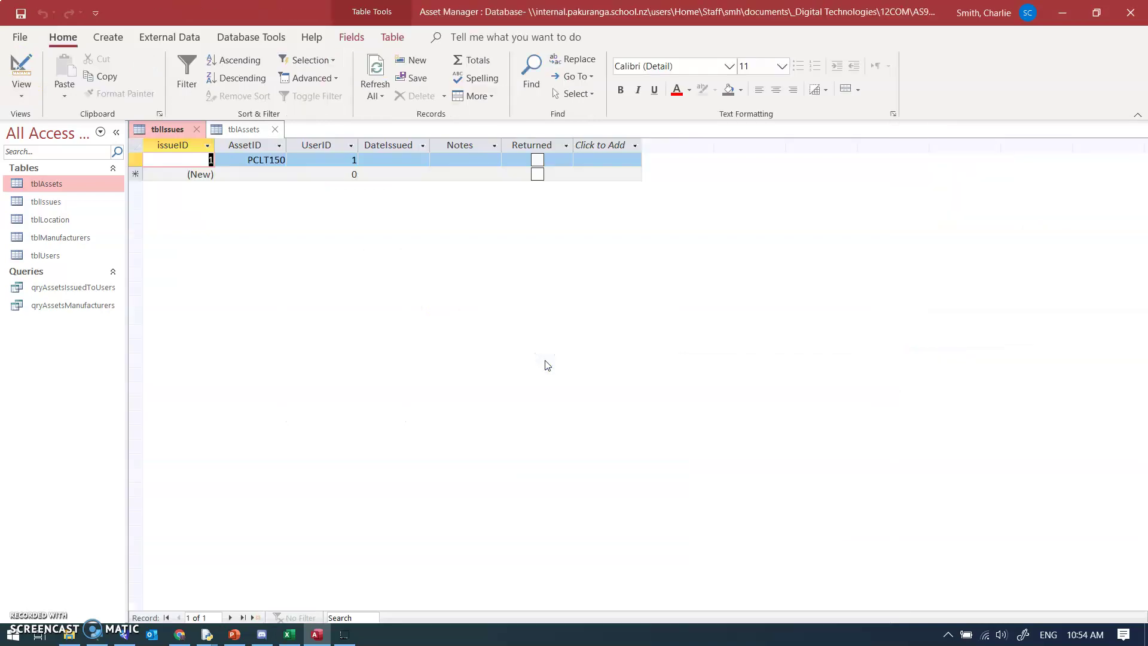
Examine the asset names offered in the AssetID list of the first tblIssues record without changing the selection.
{"action": "left_click", "coordinate": [275, 160]}
{"action": "left_click", "coordinate": [278, 160]}
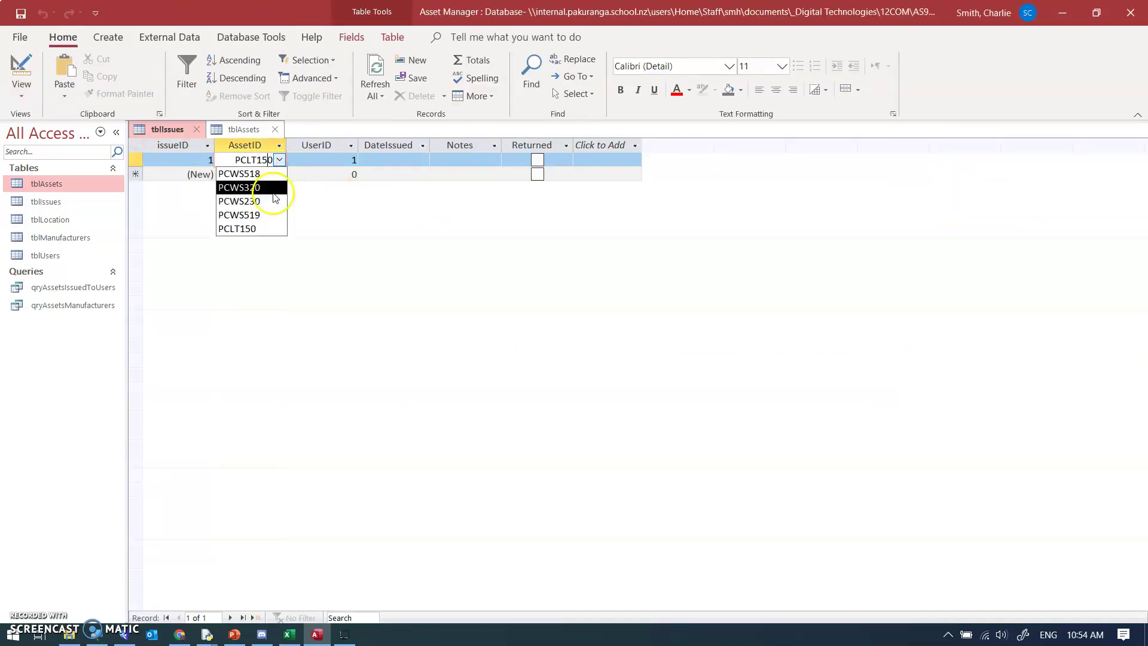
{"action": "left_click", "coordinate": [278, 160]}
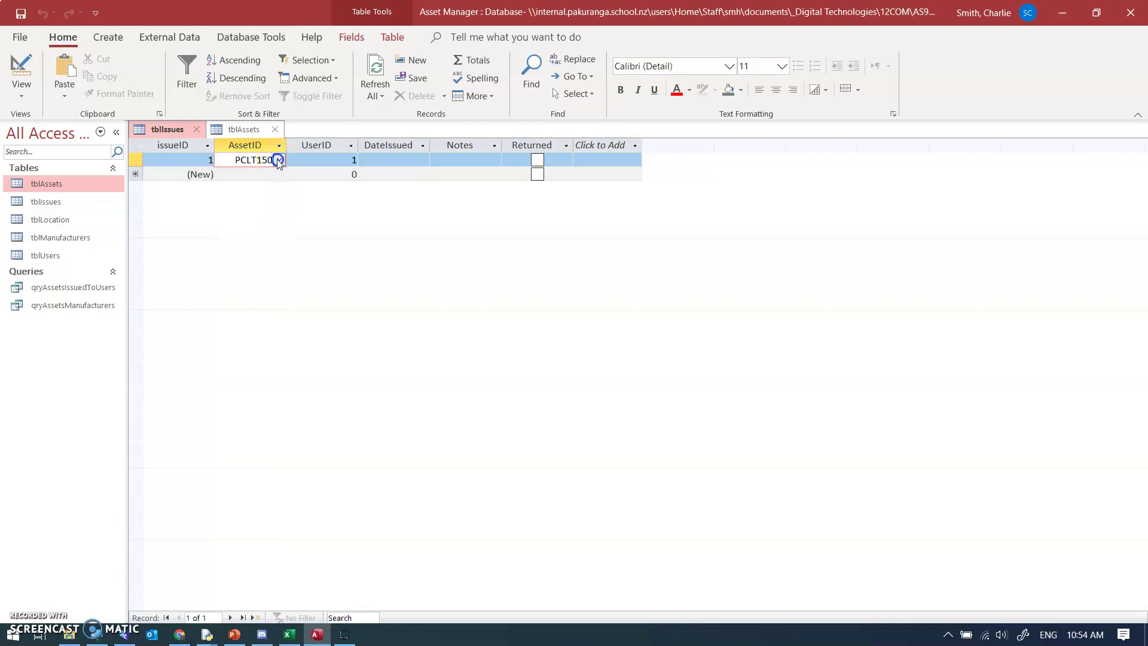
{"action": "left_click", "coordinate": [324, 159]}
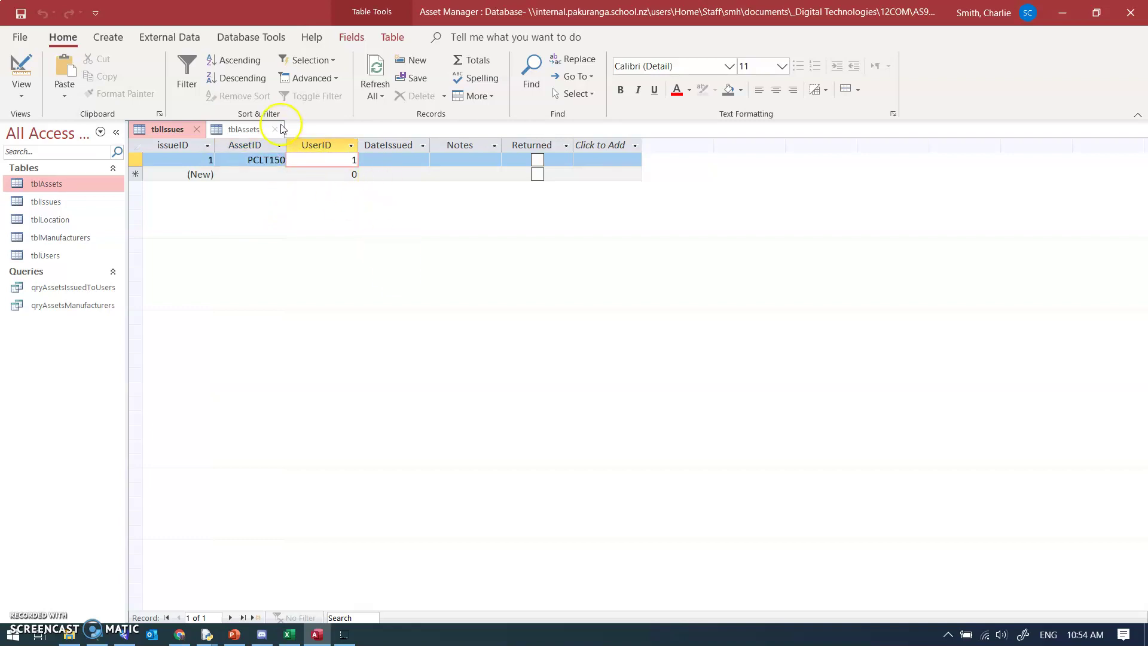
Close the tblAssets and tblIssues tables, and create a new form based on tblIssues.
{"action": "left_click", "coordinate": [275, 130]}
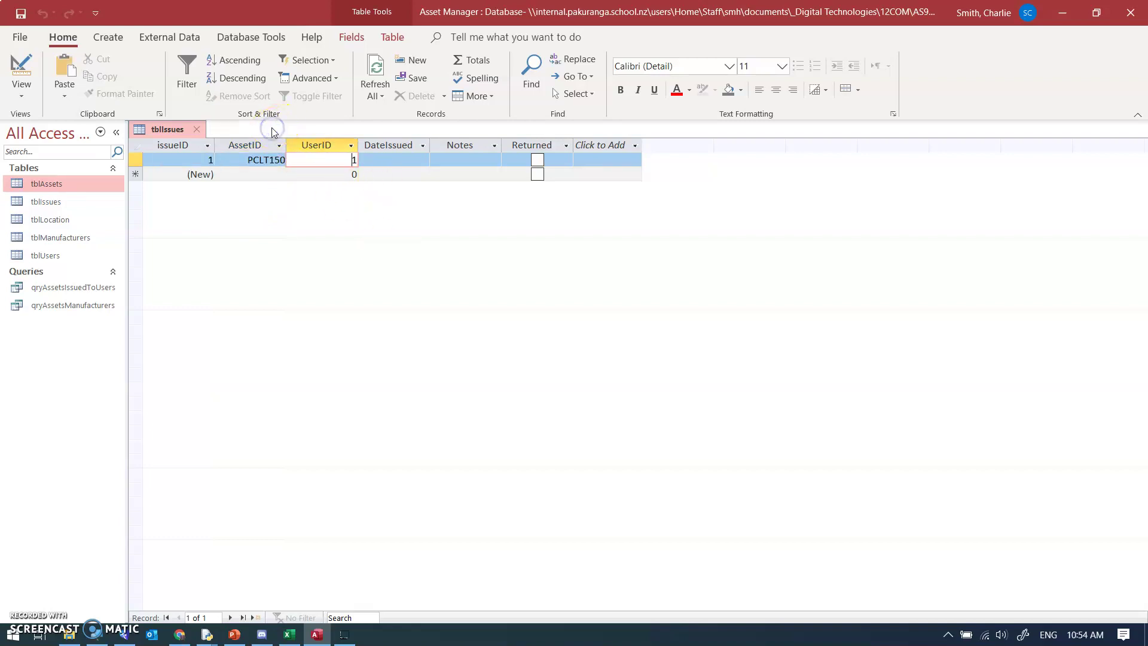
{"action": "left_click", "coordinate": [199, 130]}
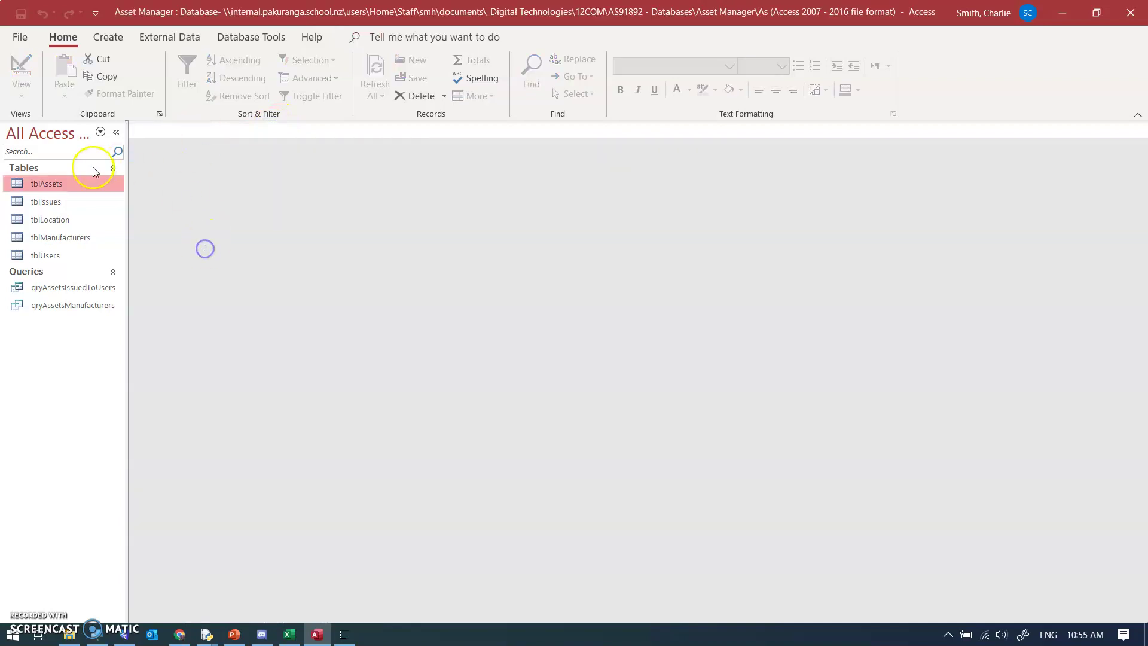
{"action": "double_click", "coordinate": [49, 202]}
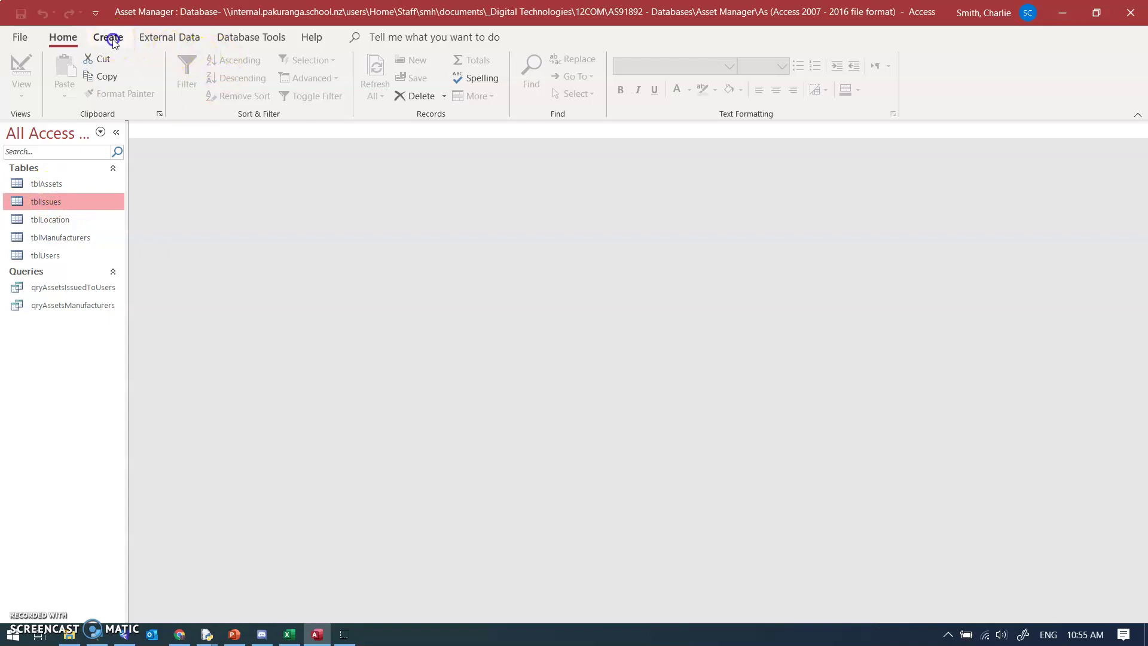
{"action": "left_click", "coordinate": [111, 40]}
{"action": "left_click", "coordinate": [275, 71]}
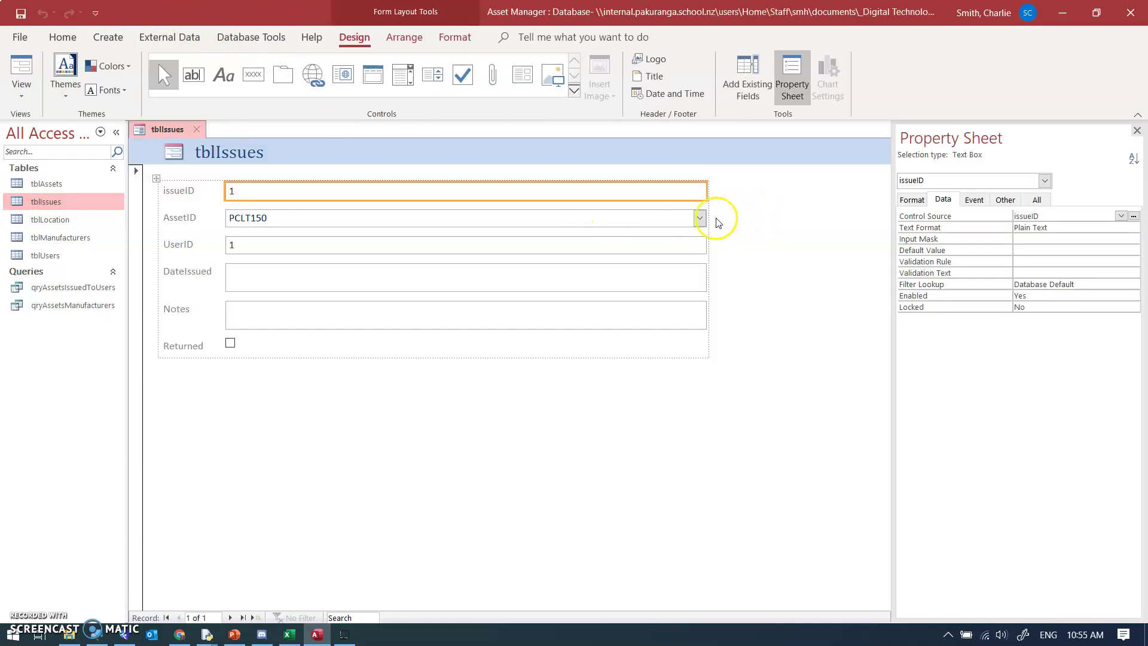
Switch the new tblIssues form to Form View and choose PCLT150 from the AssetID list.
{"action": "left_click", "coordinate": [22, 88]}
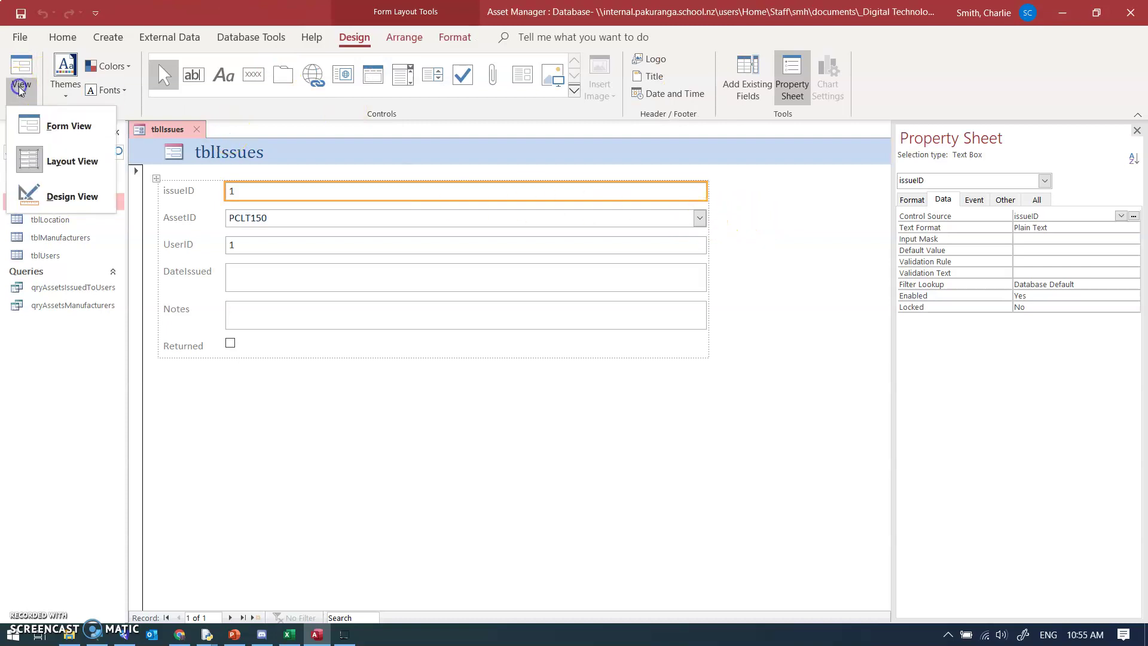
{"action": "left_click", "coordinate": [51, 141]}
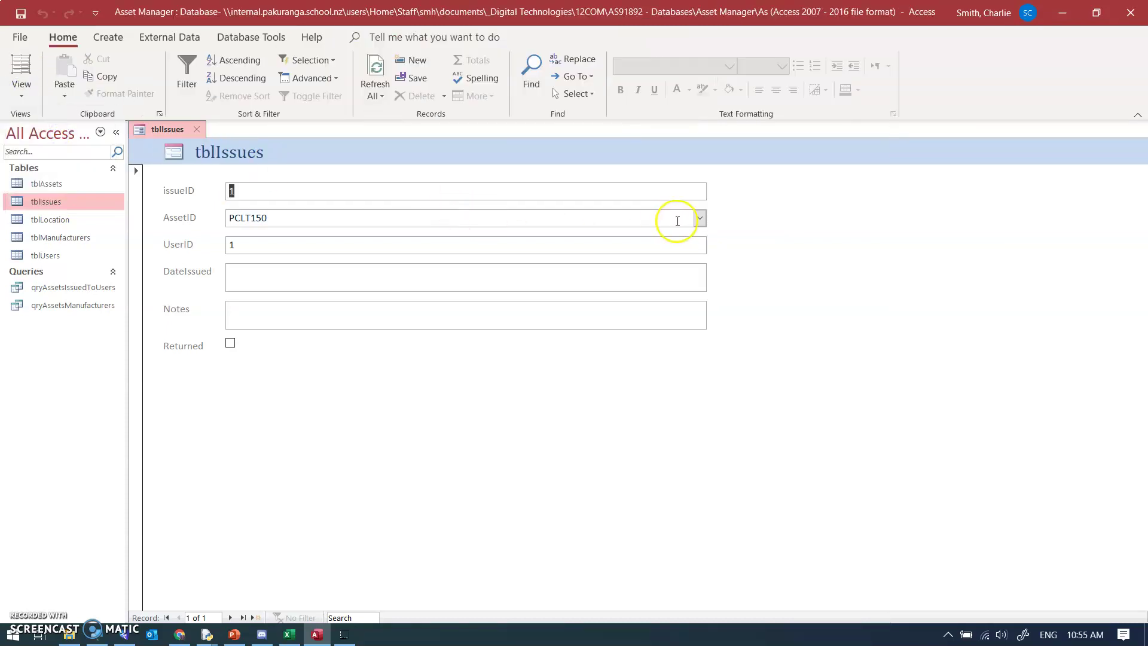
{"action": "left_click", "coordinate": [699, 220]}
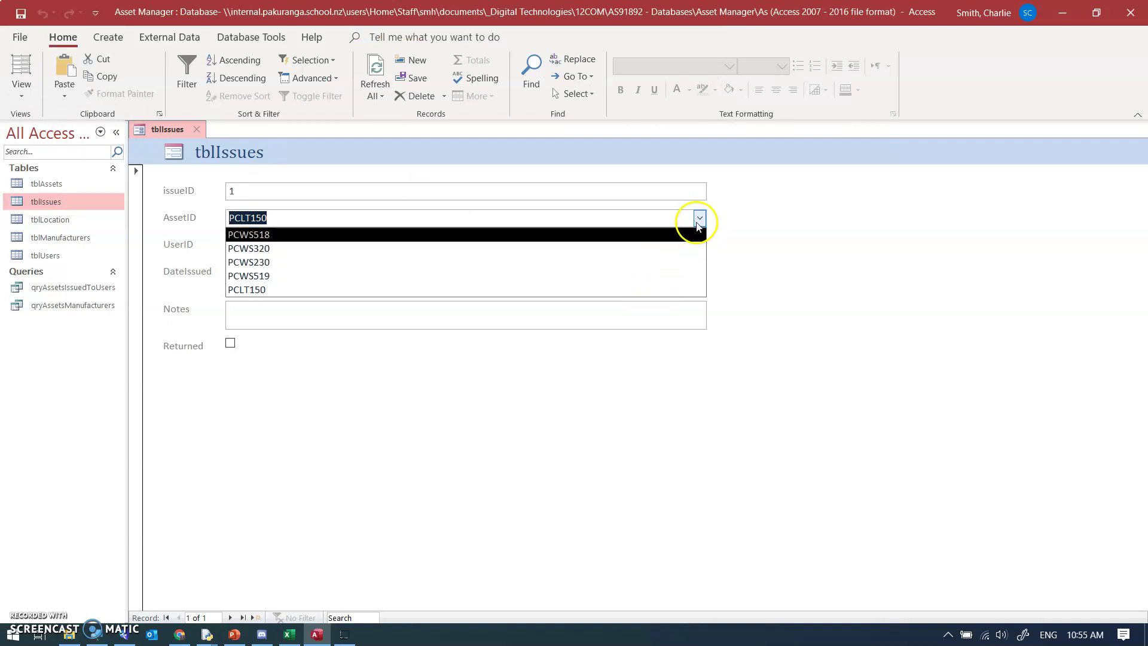
{"action": "left_click", "coordinate": [661, 290]}
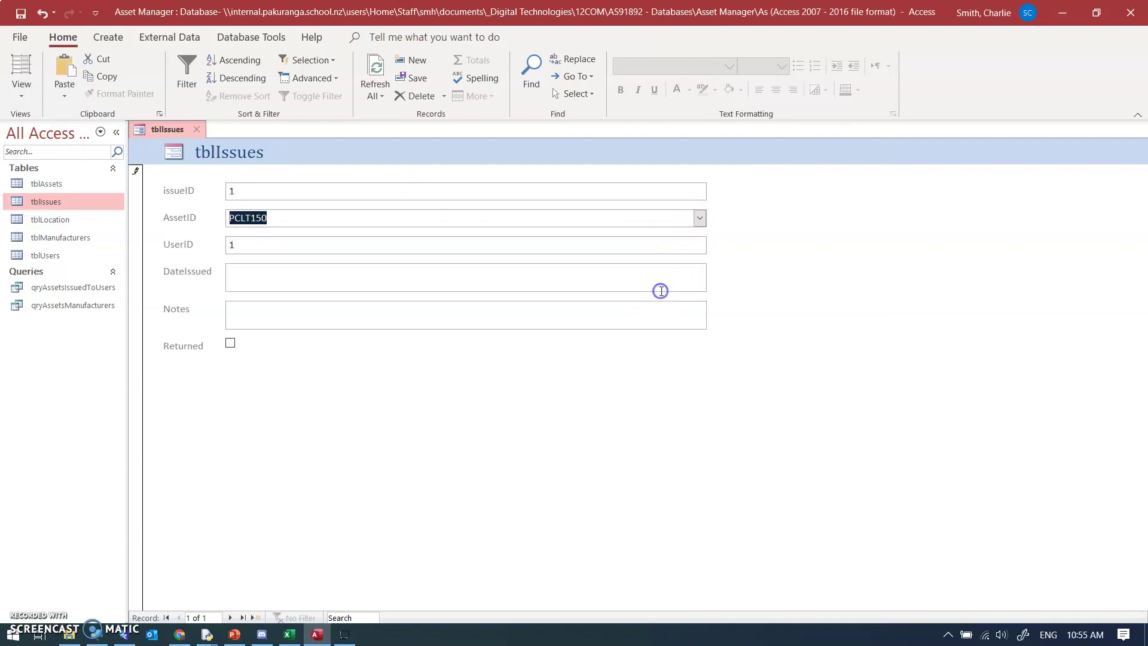
{"action": "left_click", "coordinate": [682, 245]}
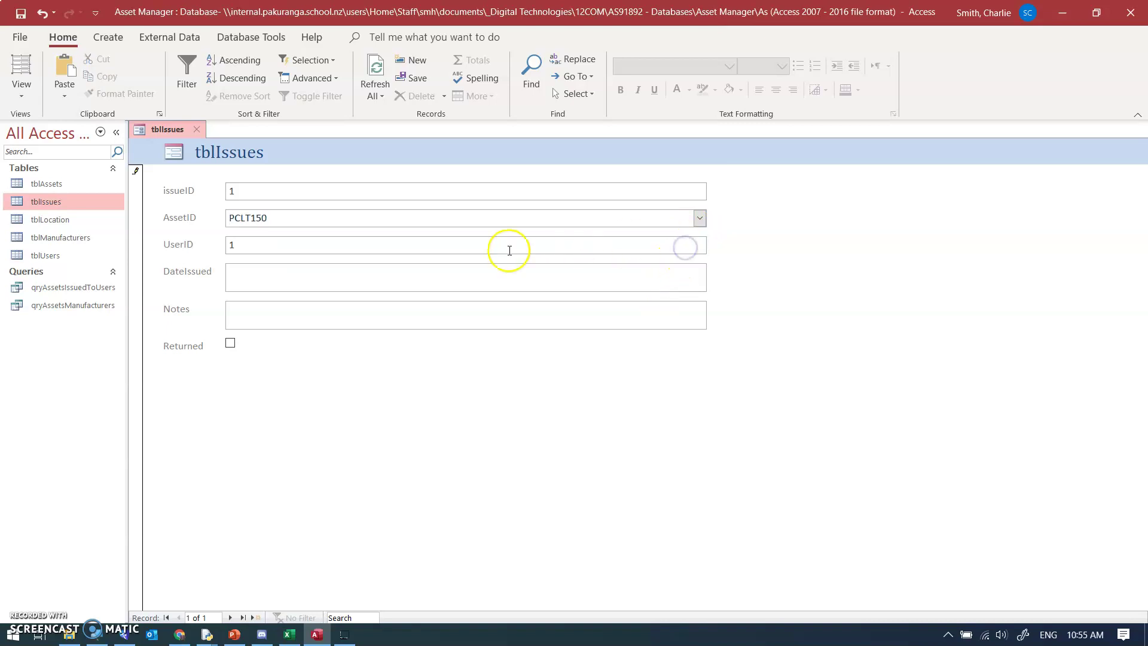